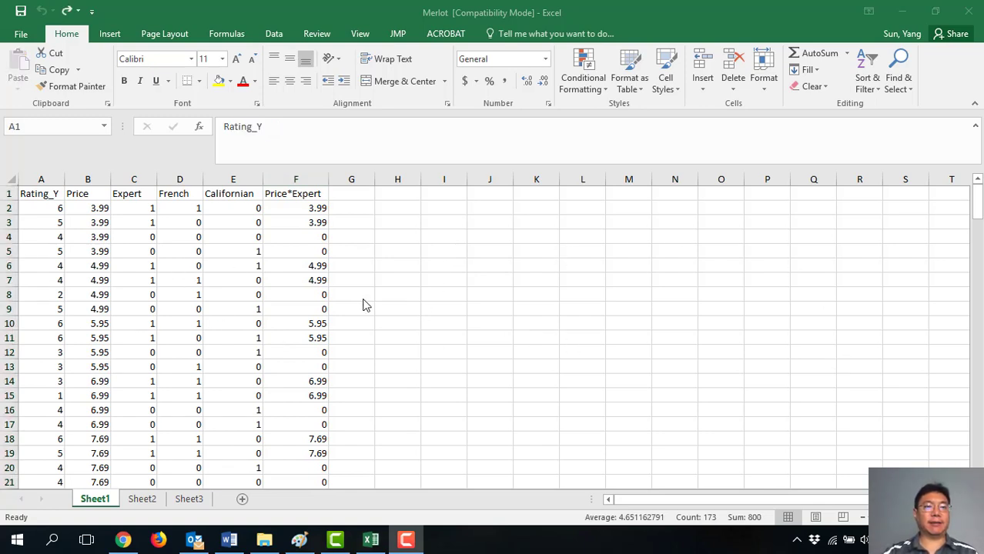
Examine the Rating_Y column and the first wine record in row 2, including its price, expert, French and Californian values
click(41, 177)
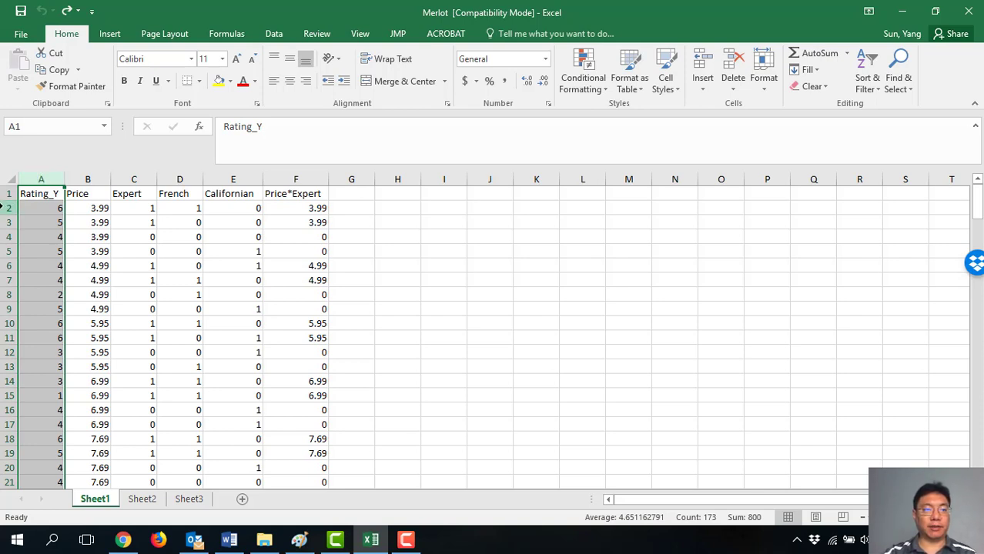
click(5, 208)
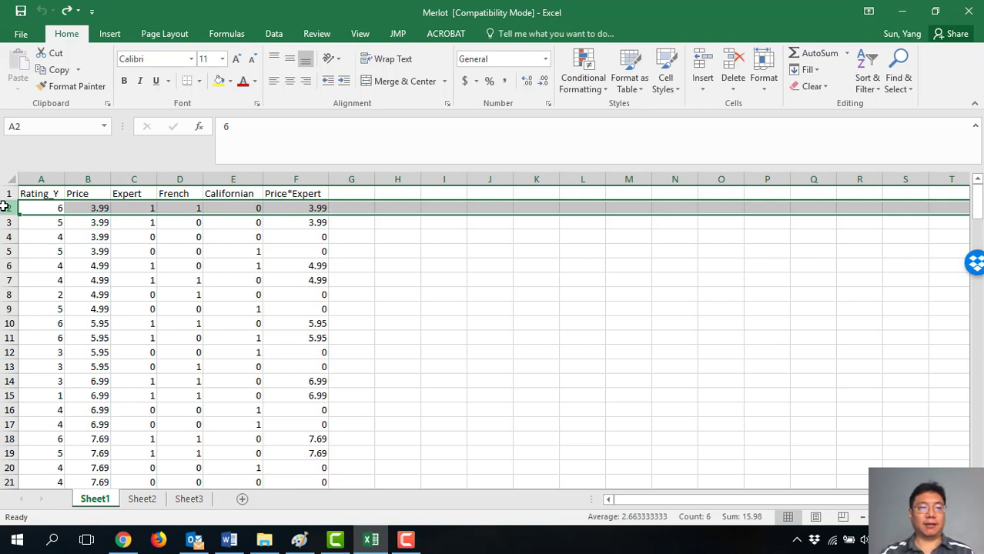
click(40, 207)
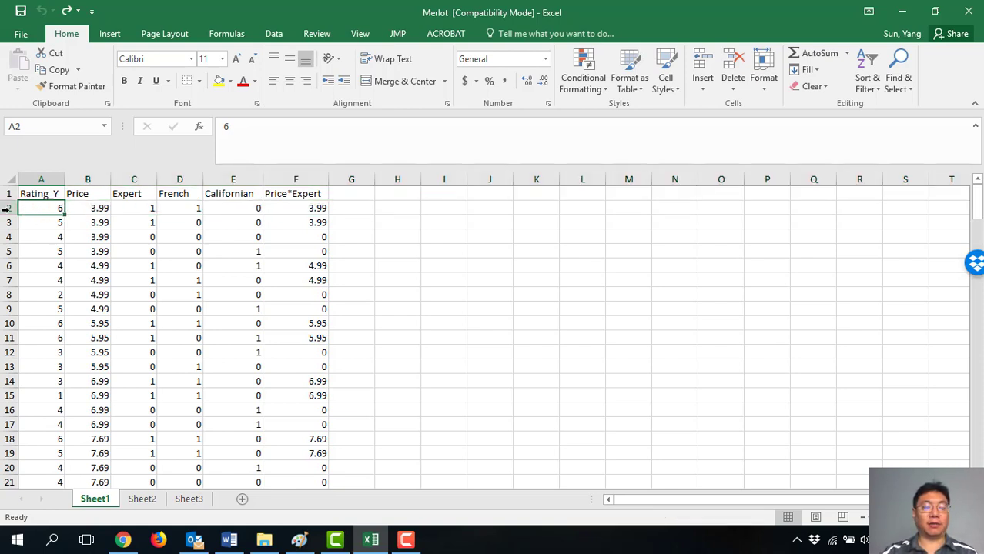
click(91, 208)
click(193, 208)
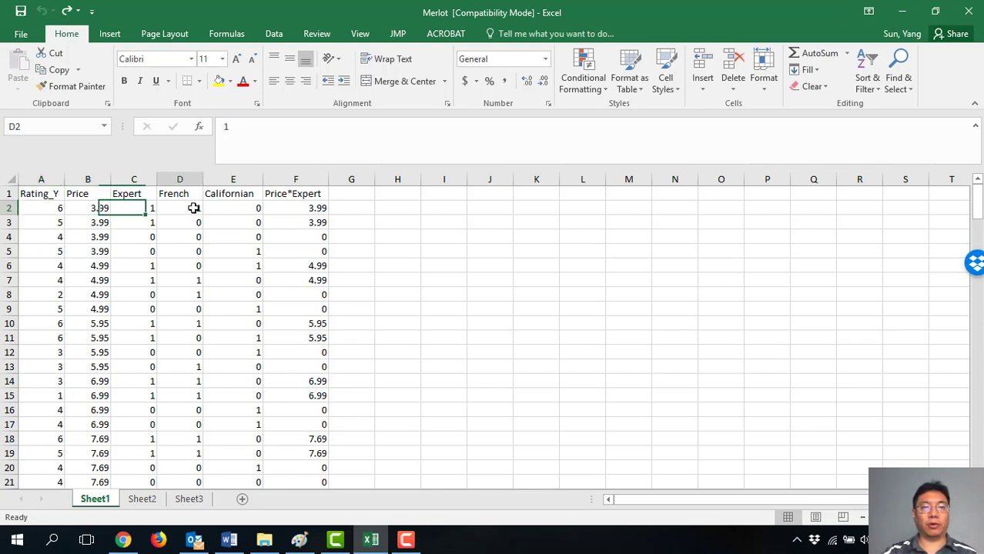
click(259, 206)
click(140, 208)
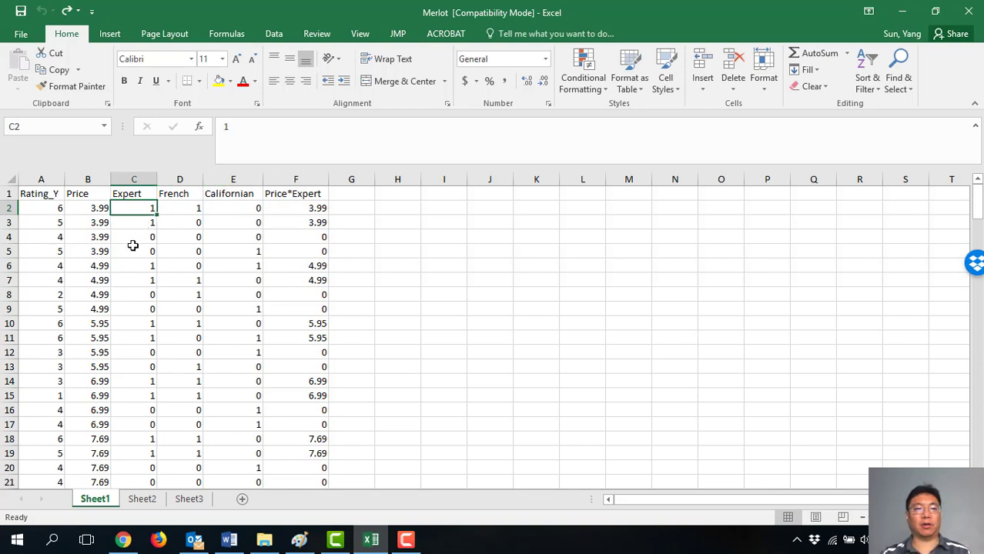
click(9, 208)
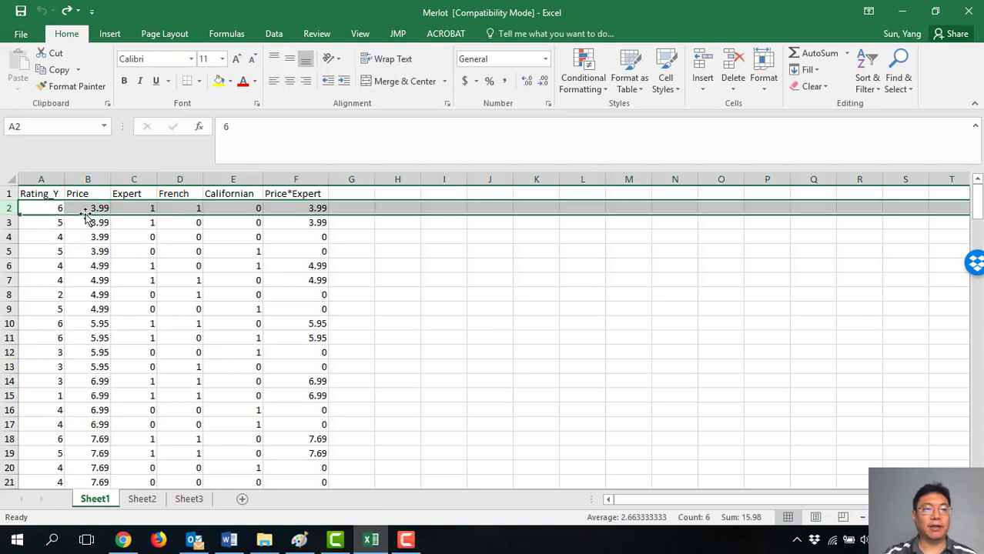
click(96, 208)
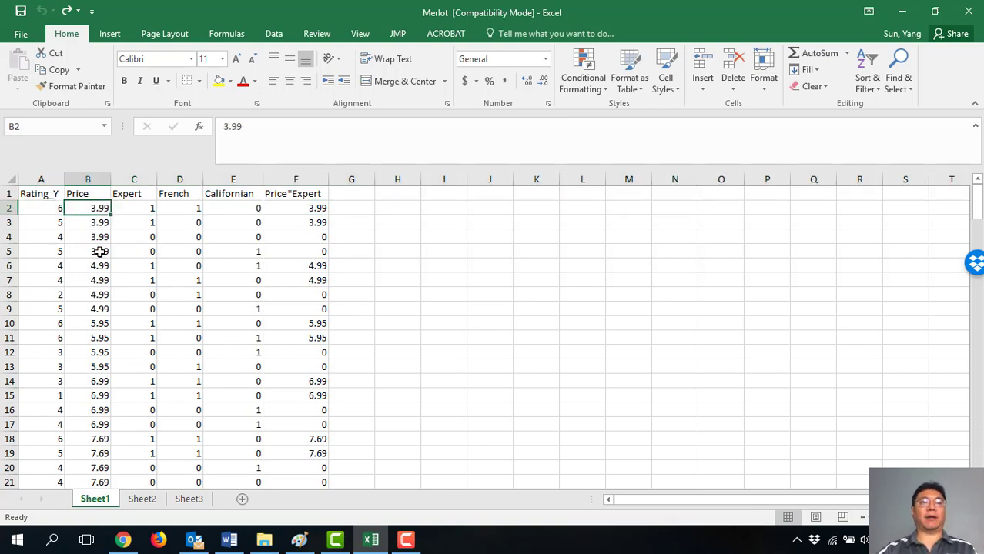
click(188, 208)
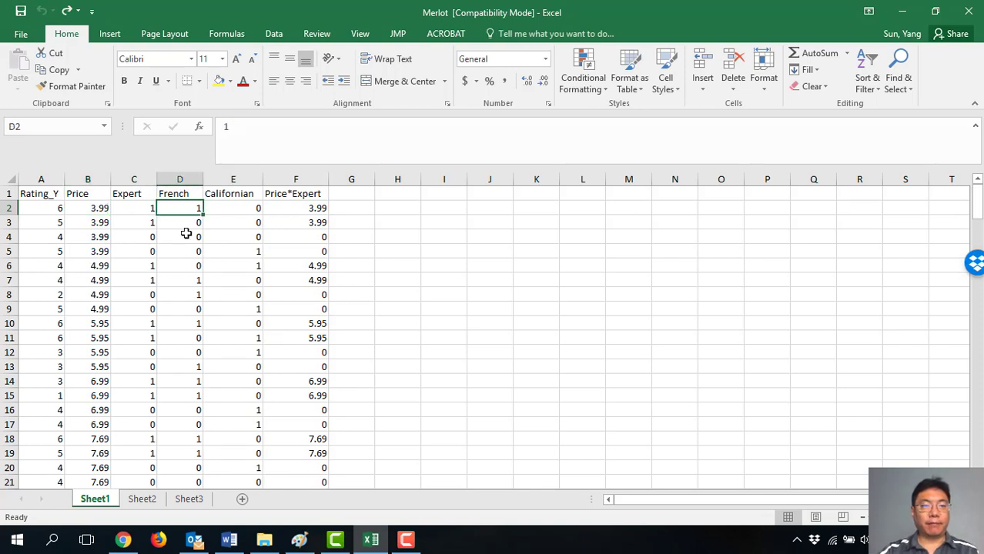
click(140, 211)
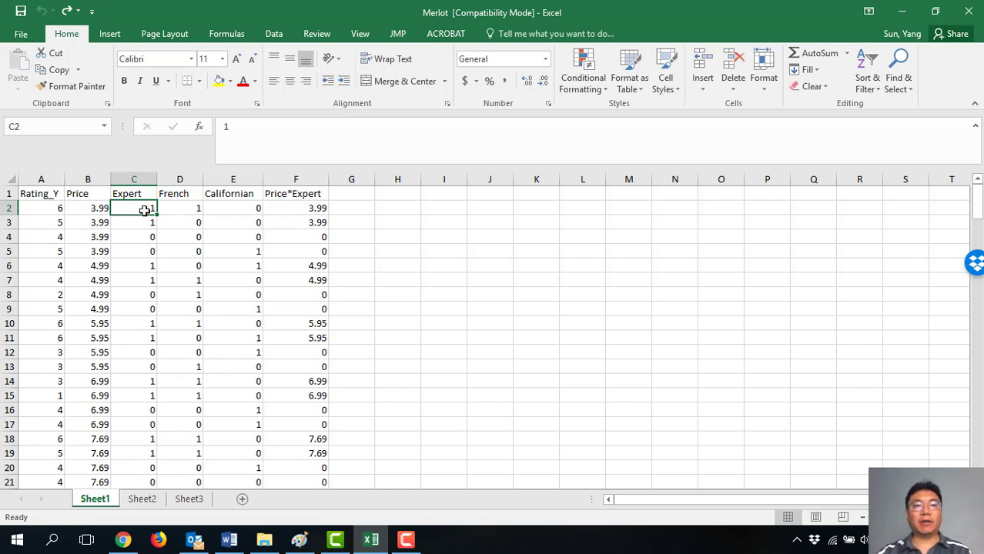
click(40, 205)
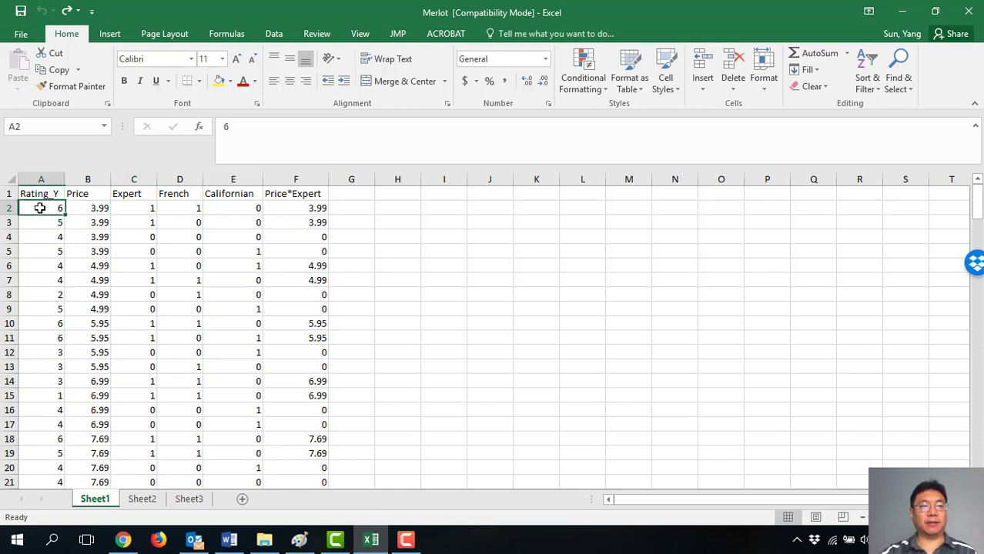
Examine the record in row 5, checking its price, Californian, expert and rating values
click(4, 250)
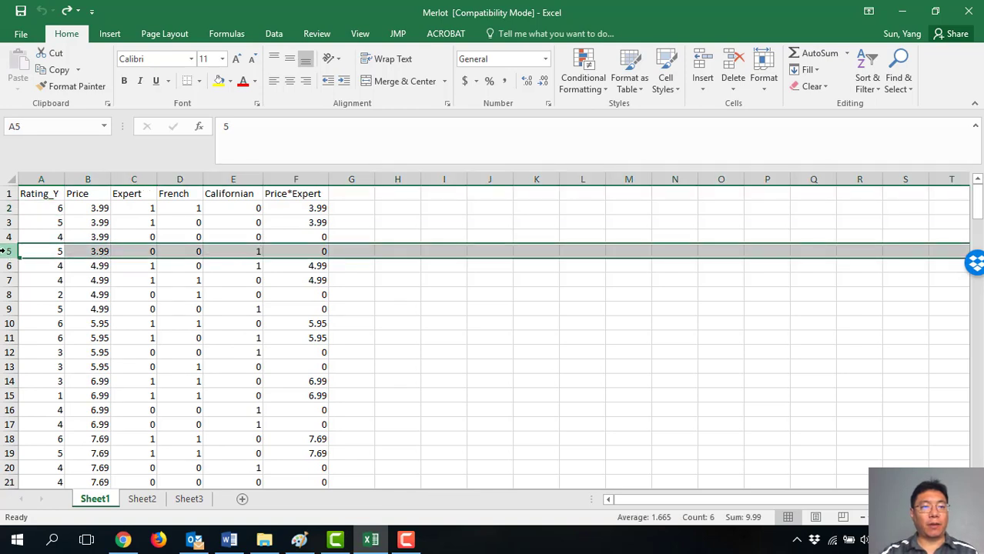
click(86, 254)
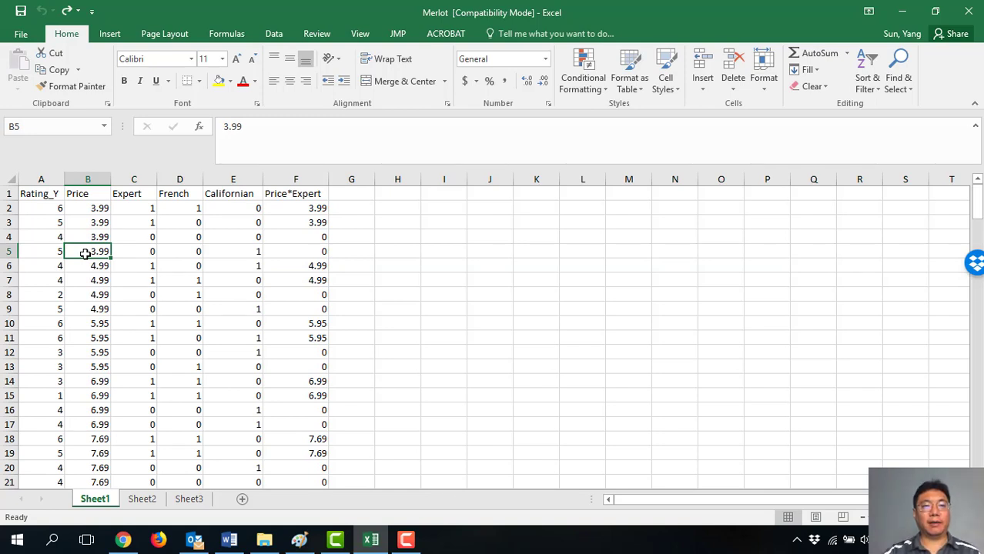
click(226, 248)
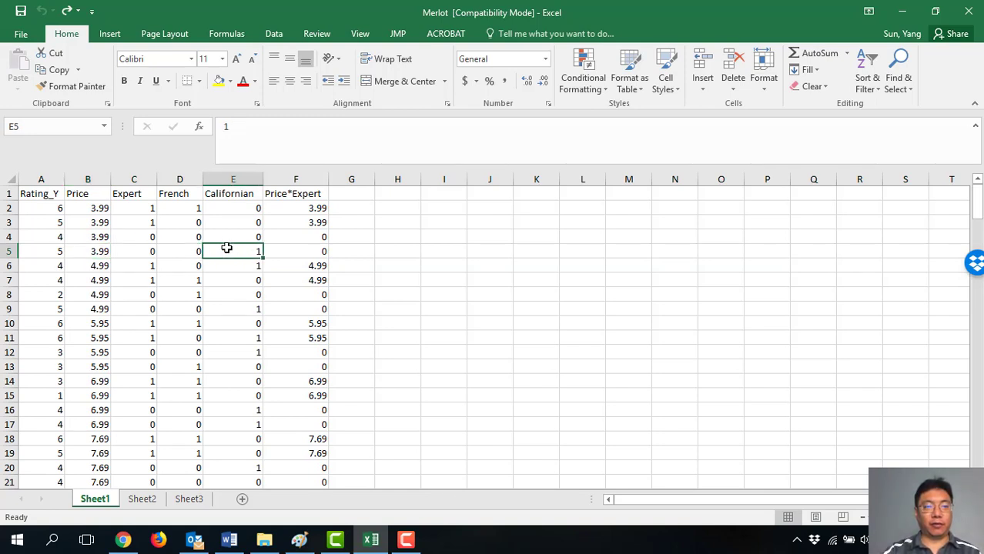
click(137, 257)
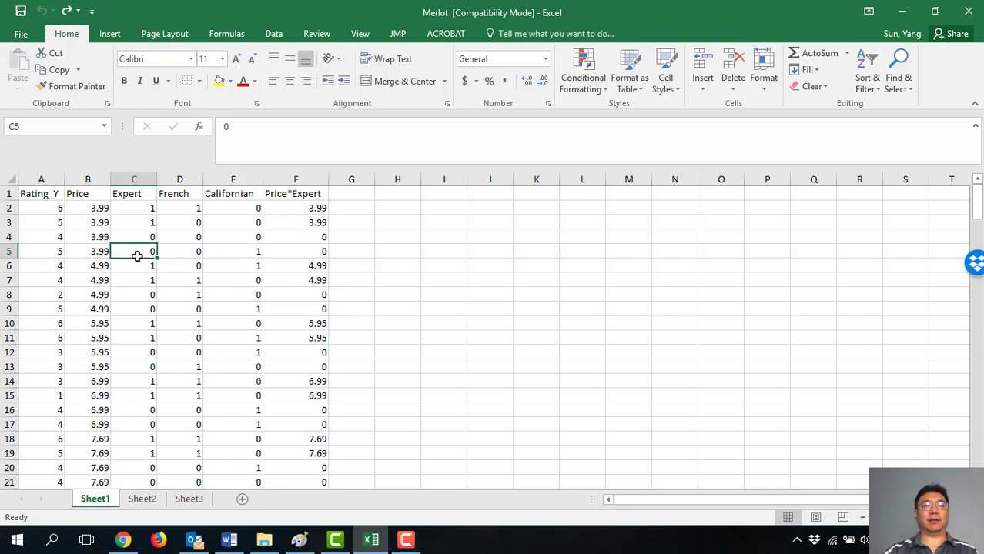
click(42, 252)
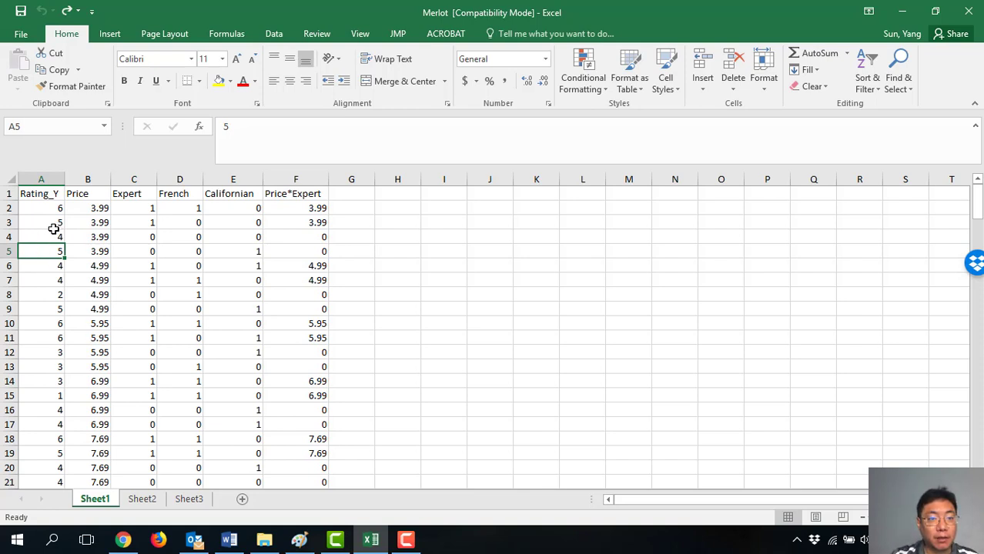
Examine the record in row 4, comparing its French and Californian indicators with the full columns and checking its expert and rating values
click(12, 237)
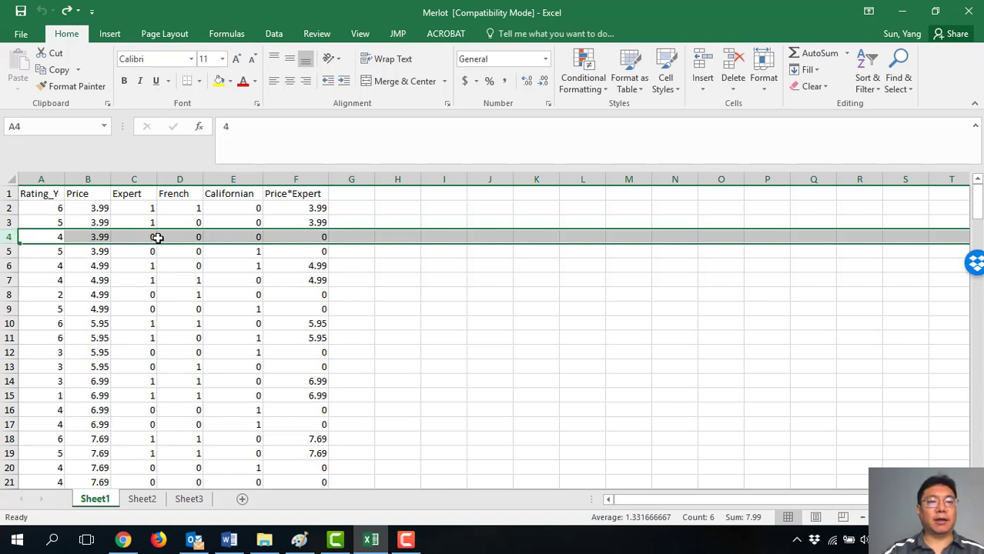
click(90, 237)
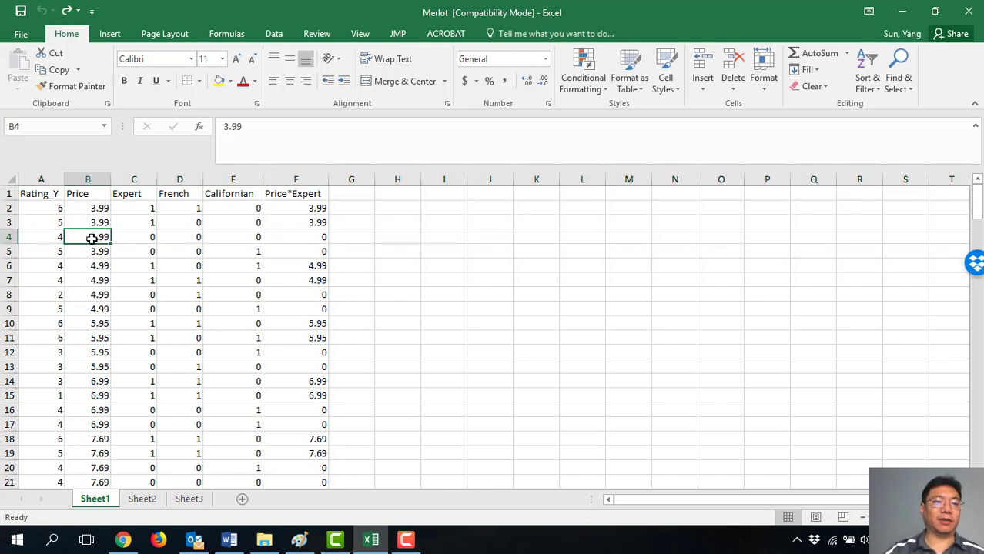
click(183, 236)
click(227, 235)
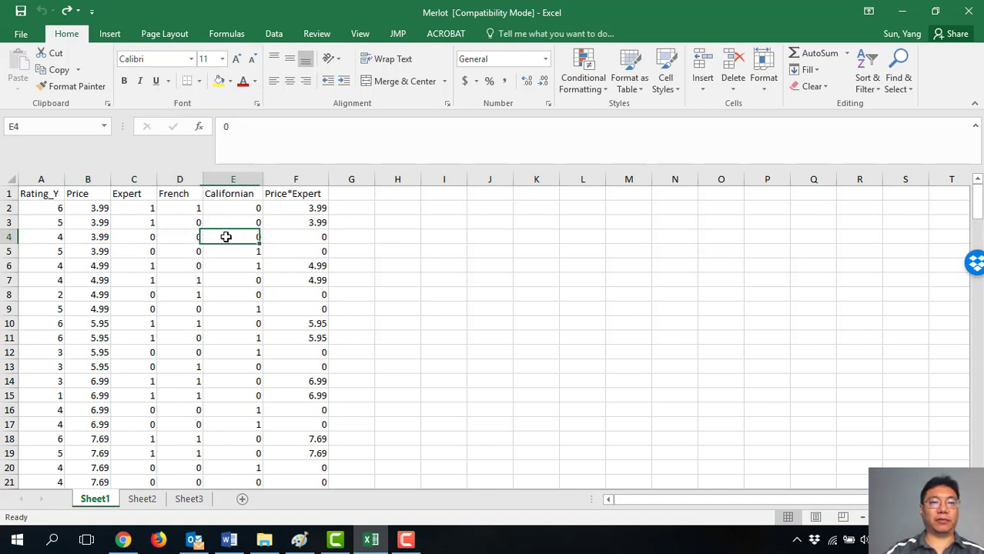
drag(187, 239, 208, 237)
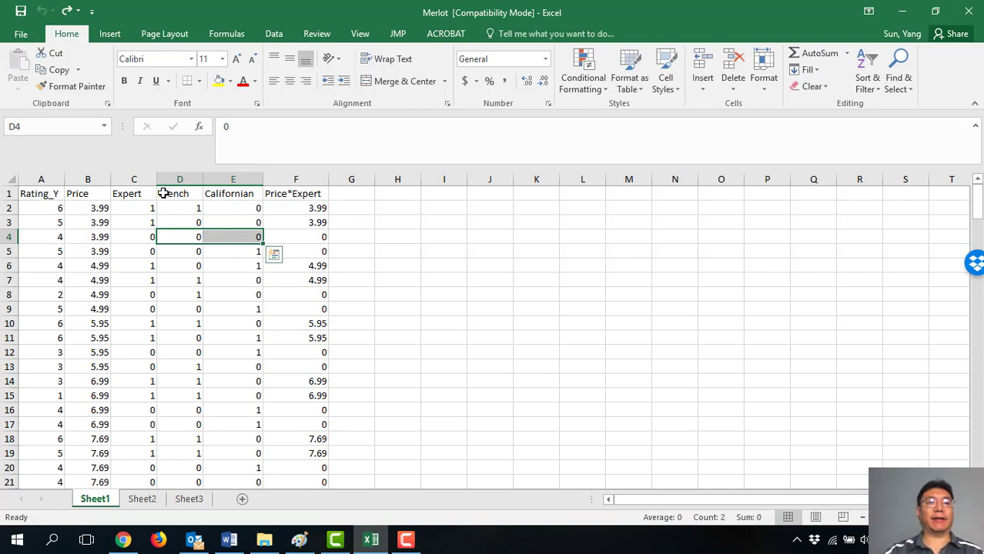
drag(176, 179, 223, 177)
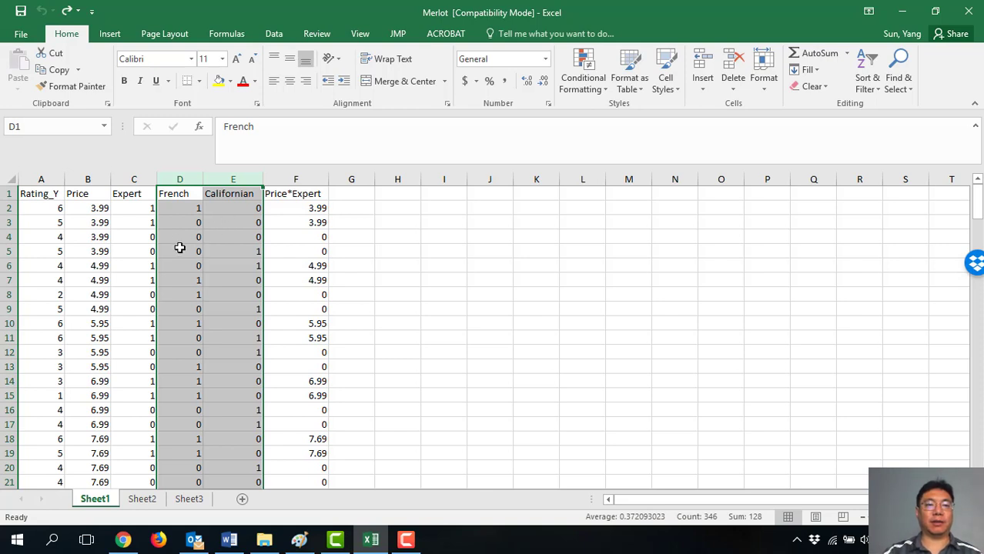
drag(199, 237, 210, 238)
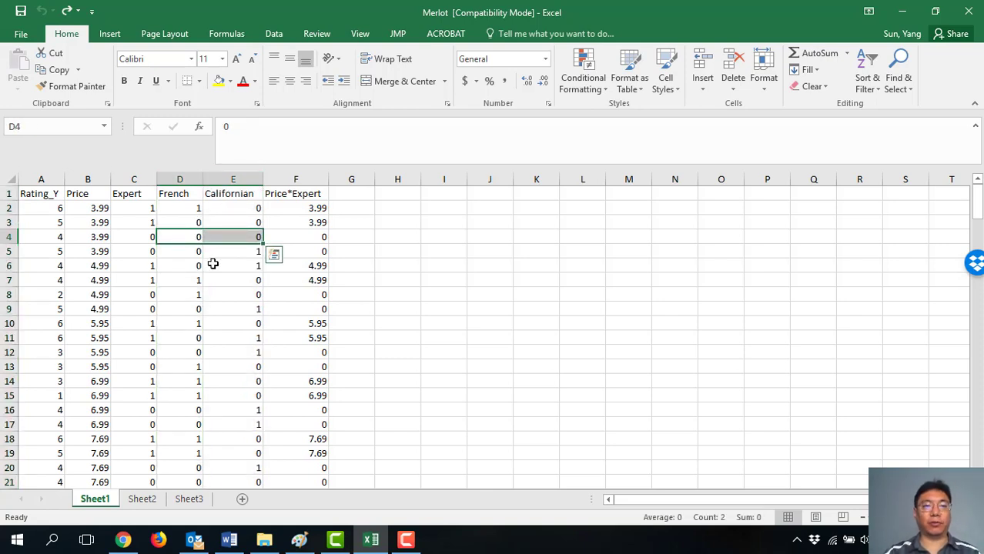
click(128, 239)
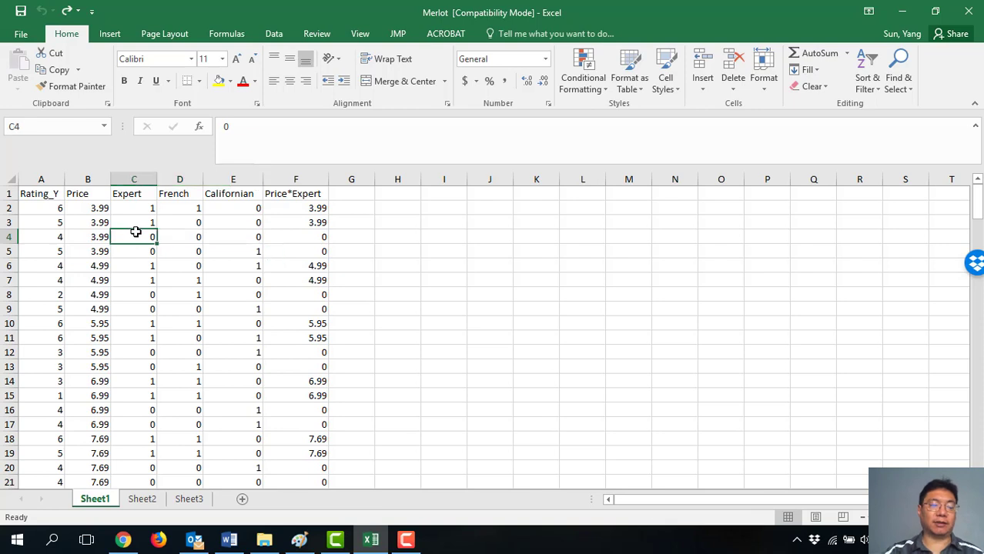
click(53, 235)
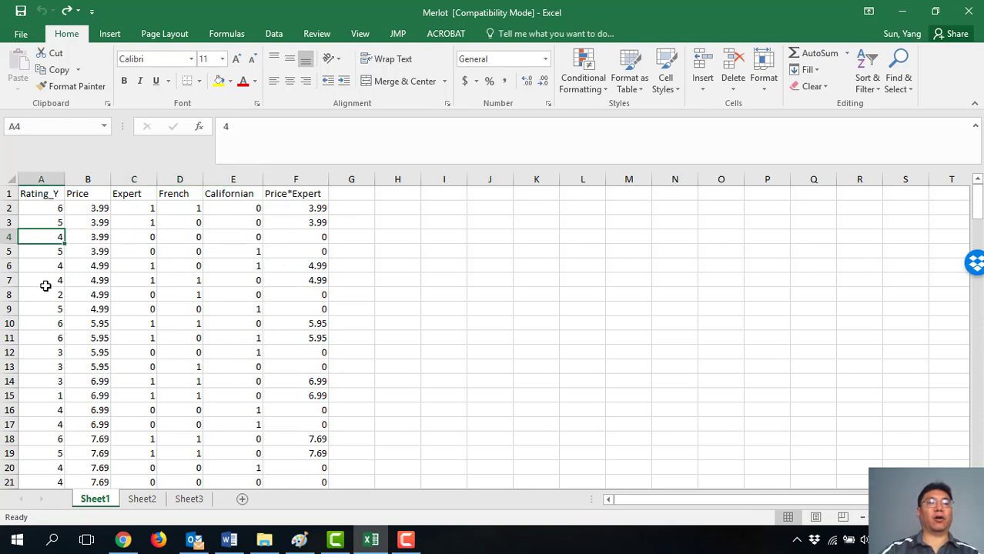
Review the Rating_Y column against the Price, Expert, French and Californian columns
click(46, 175)
click(94, 178)
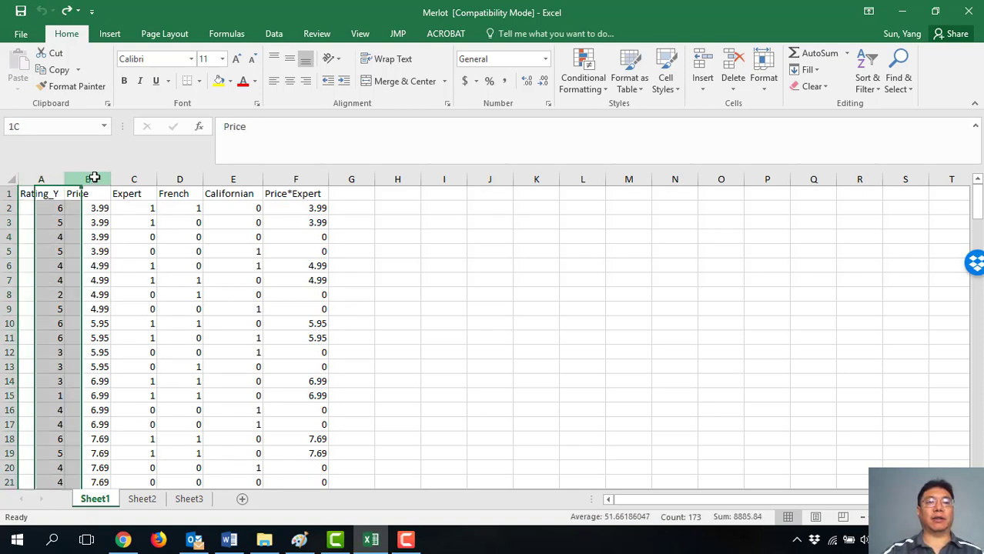
drag(94, 178, 221, 174)
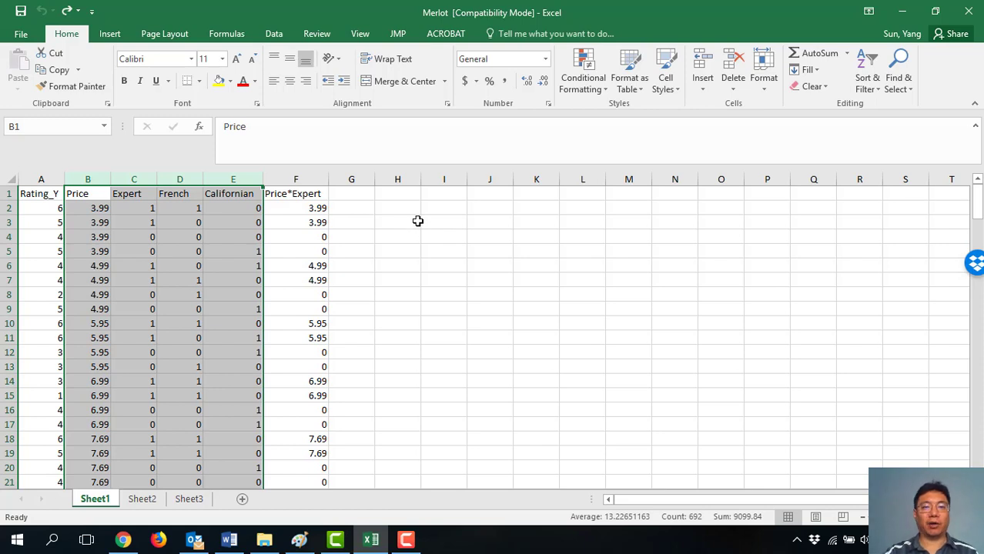
click(408, 194)
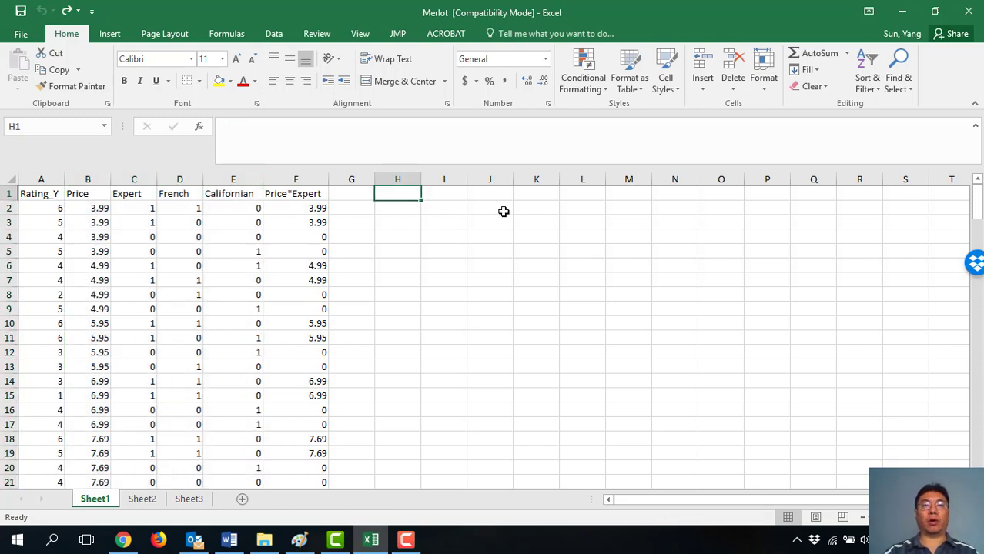
click(504, 212)
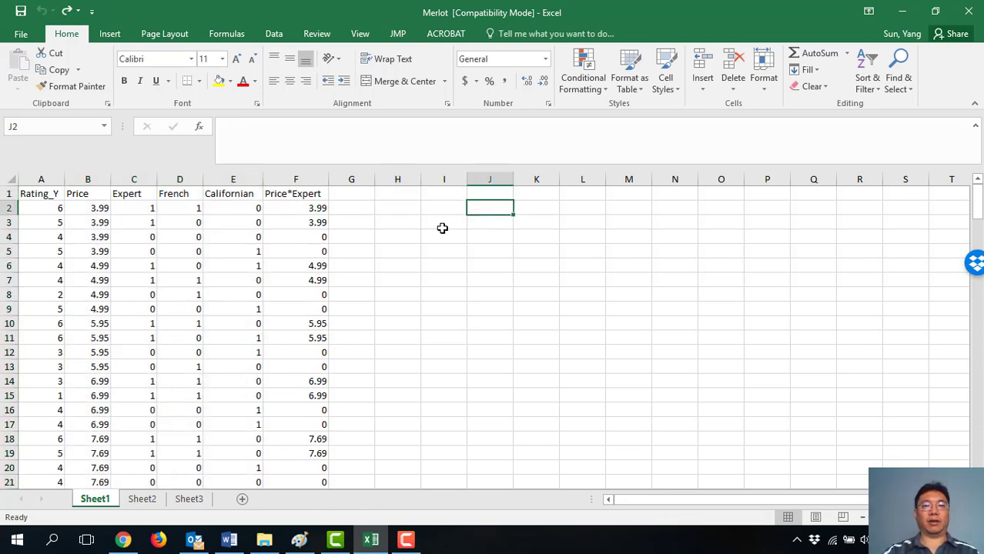
click(41, 178)
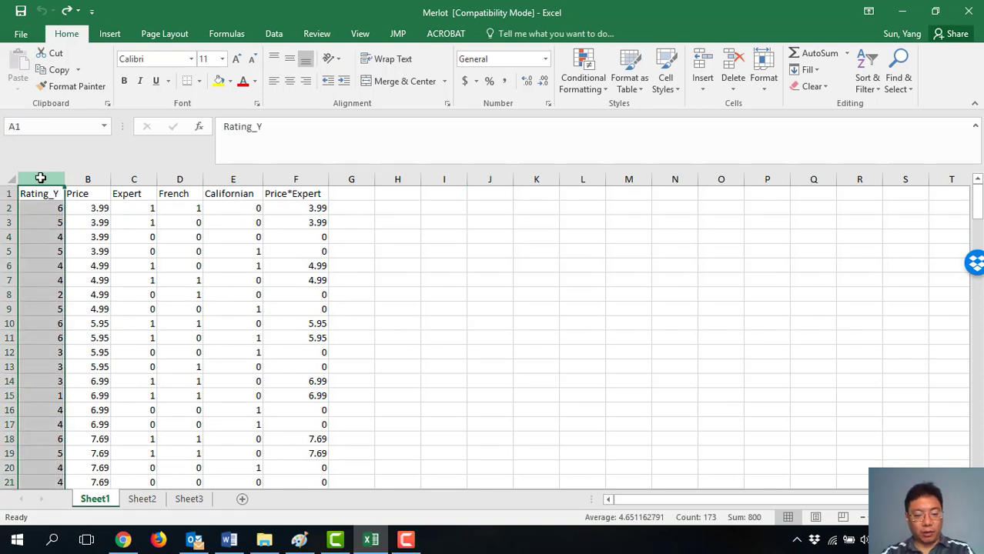
key(ctrl+c)
click(399, 193)
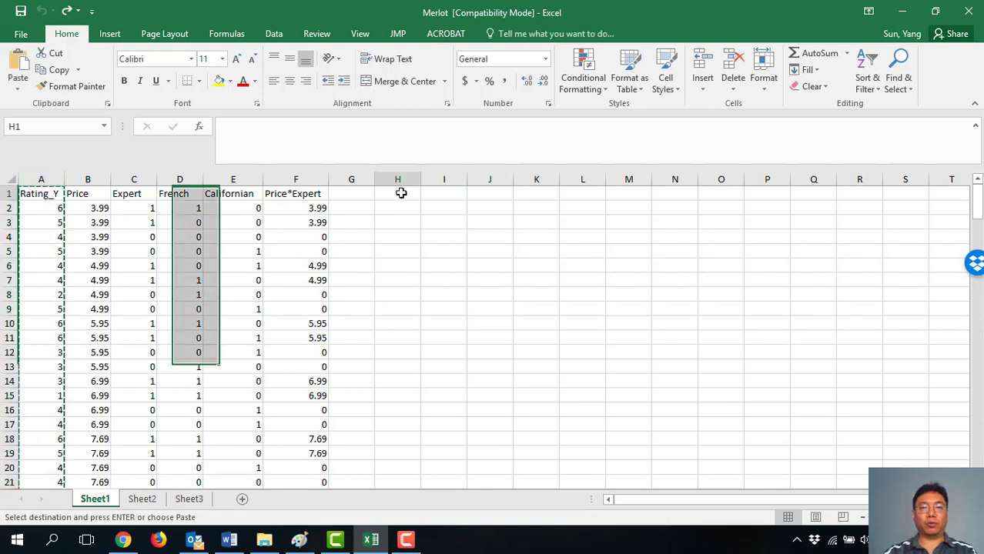
key(ctrl+v)
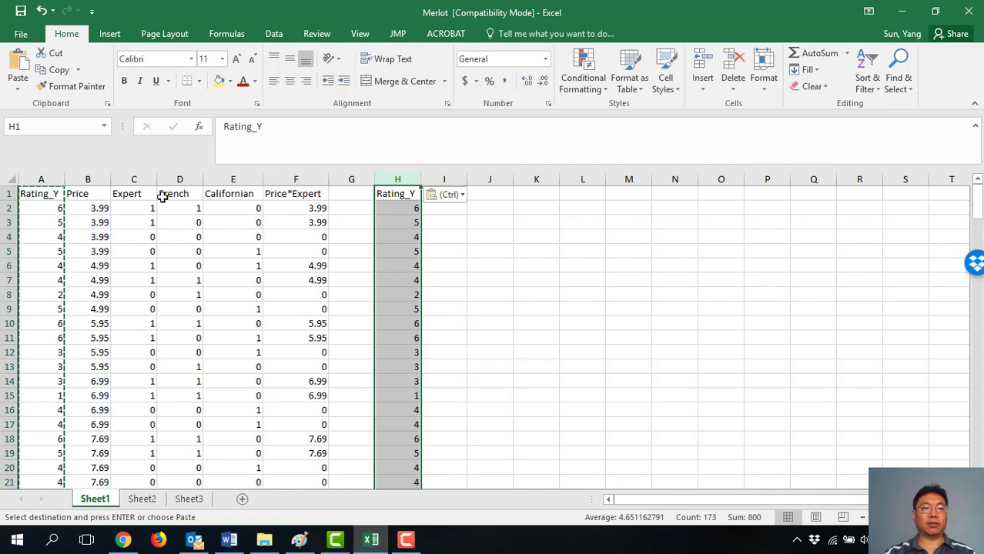
click(41, 10)
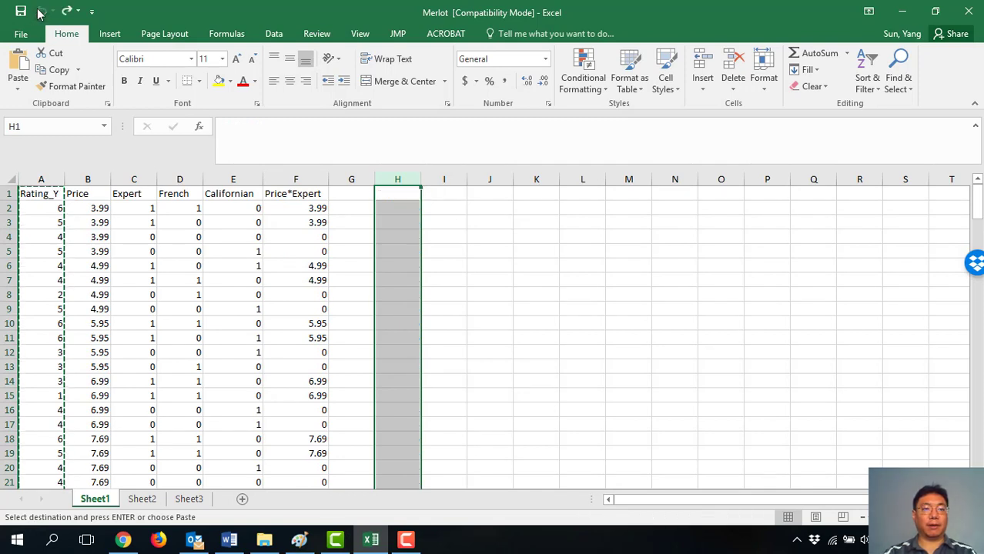
Move the whole Rating_Y column from column A to column H
click(42, 178)
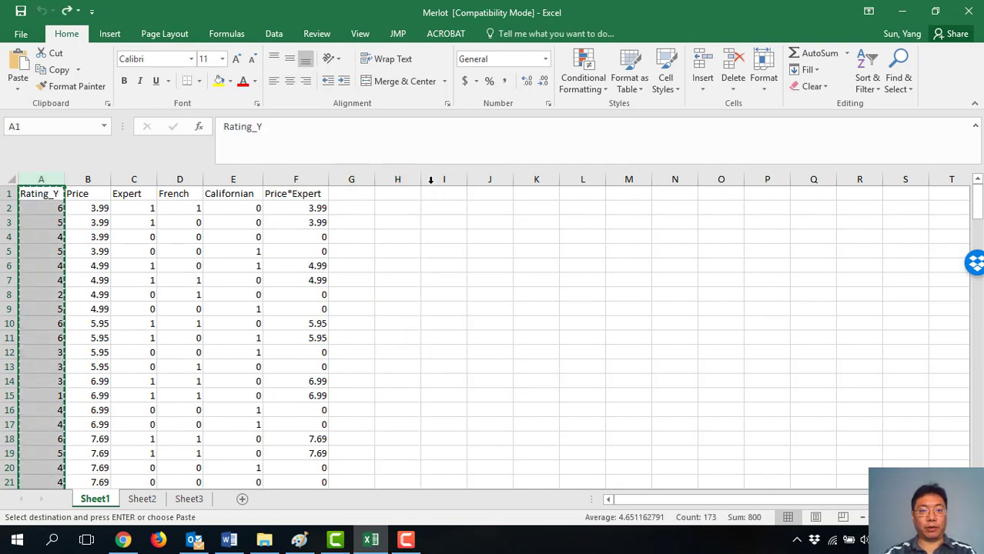
click(406, 193)
key(Return)
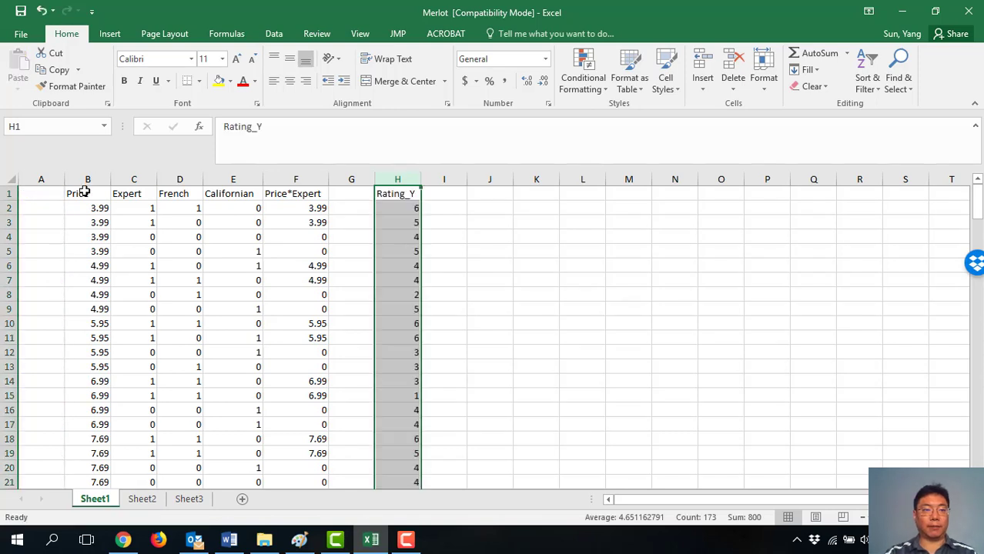
click(82, 192)
click(389, 194)
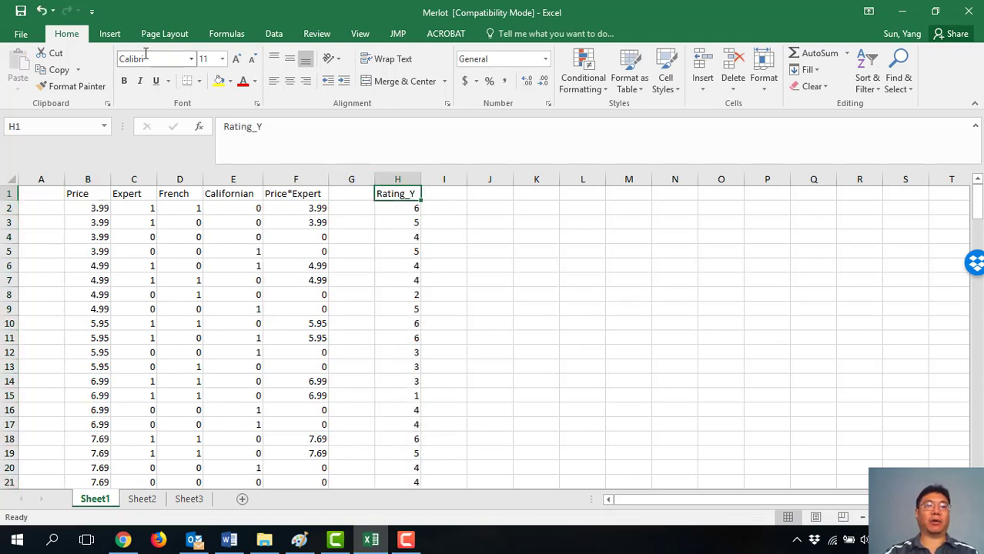
Plot Rating_Y against Price as a scatter chart beside the data, and delete the chart after inspecting it
click(110, 34)
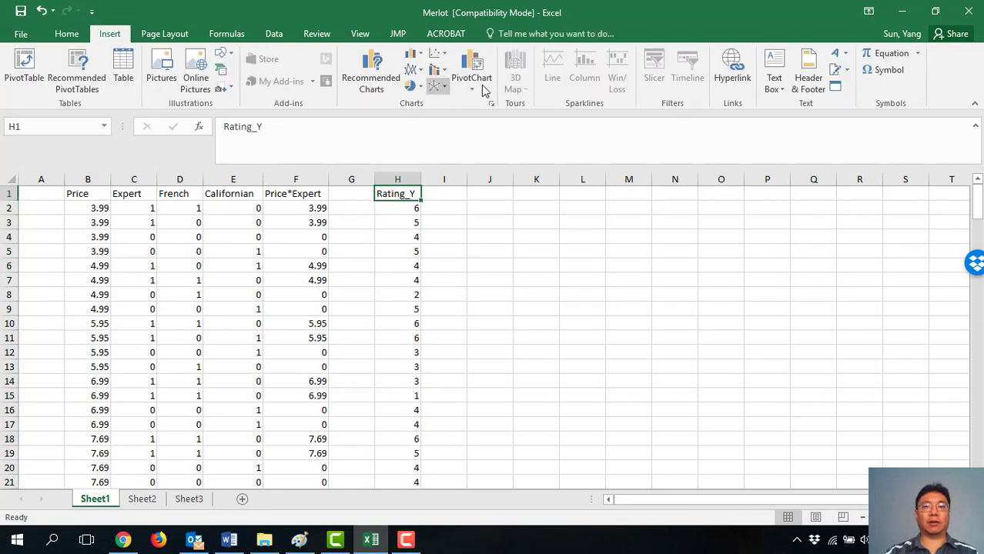
click(438, 54)
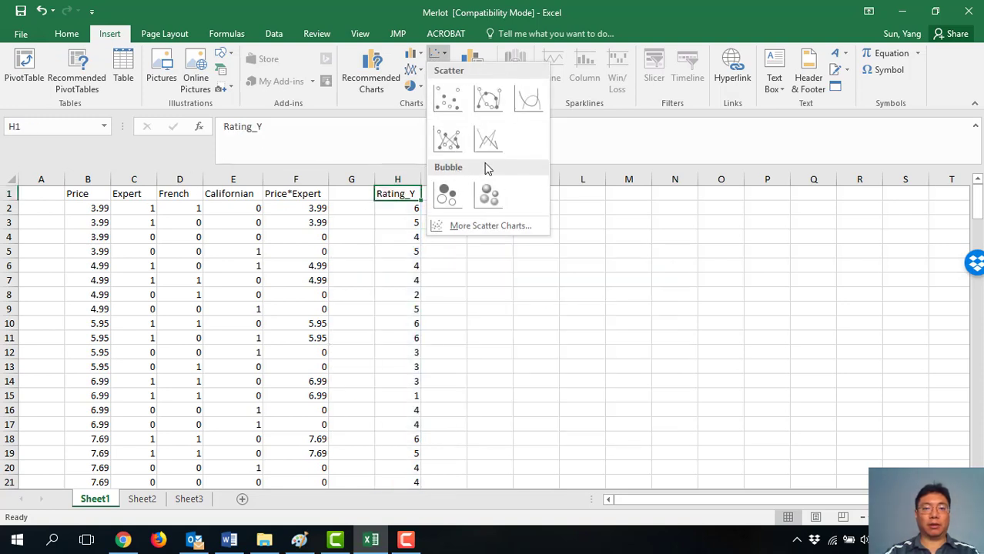
key(Escape)
click(89, 178)
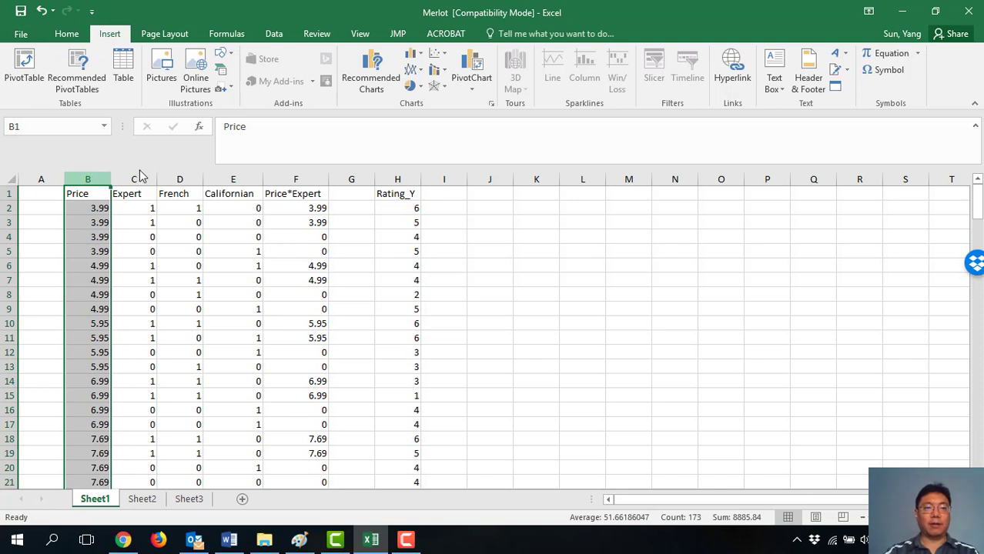
ctrl+click(399, 174)
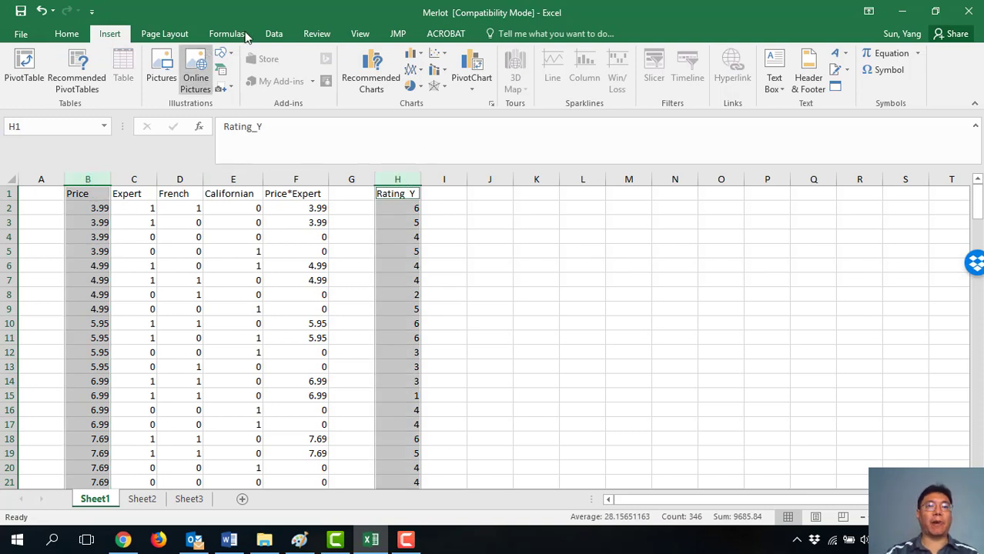
click(437, 53)
click(445, 96)
drag(446, 285, 570, 206)
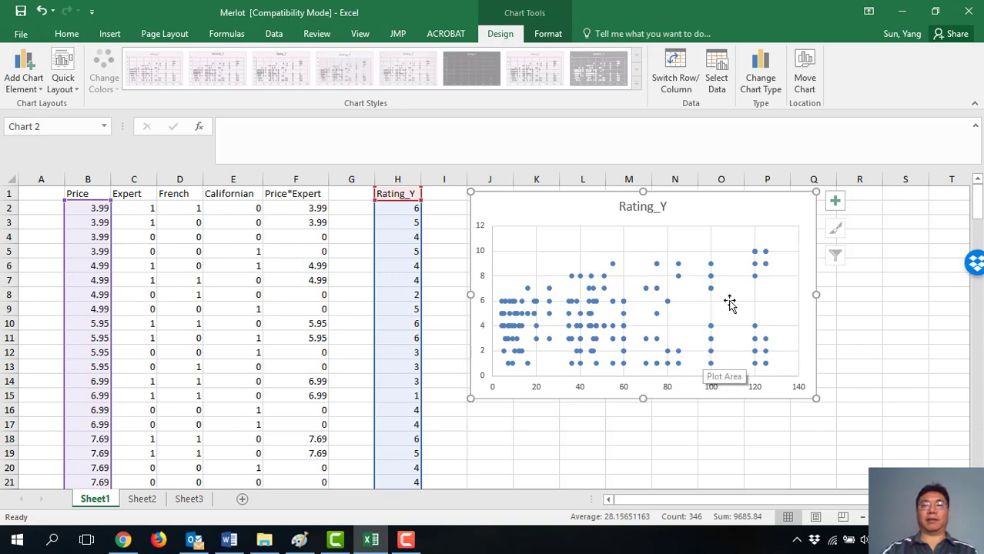
mouse_move(625, 348)
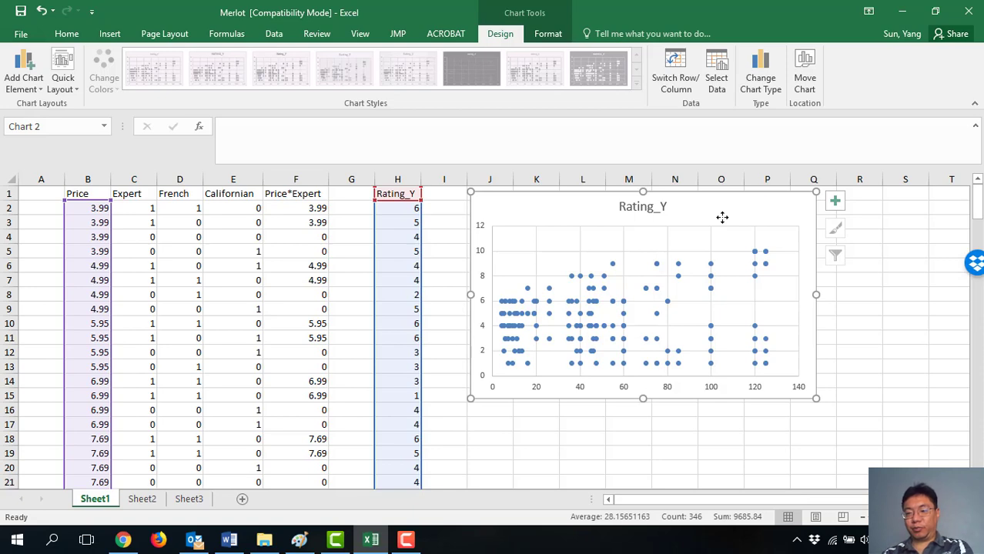
key(Delete)
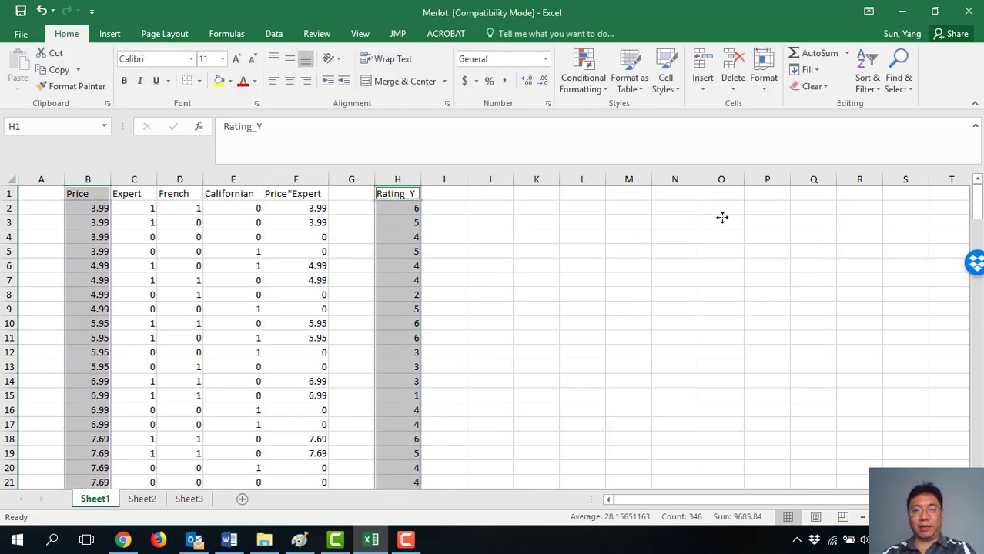
Move the whole Rating_Y column from column H back to column A
click(388, 179)
key(ctrl+c)
click(29, 195)
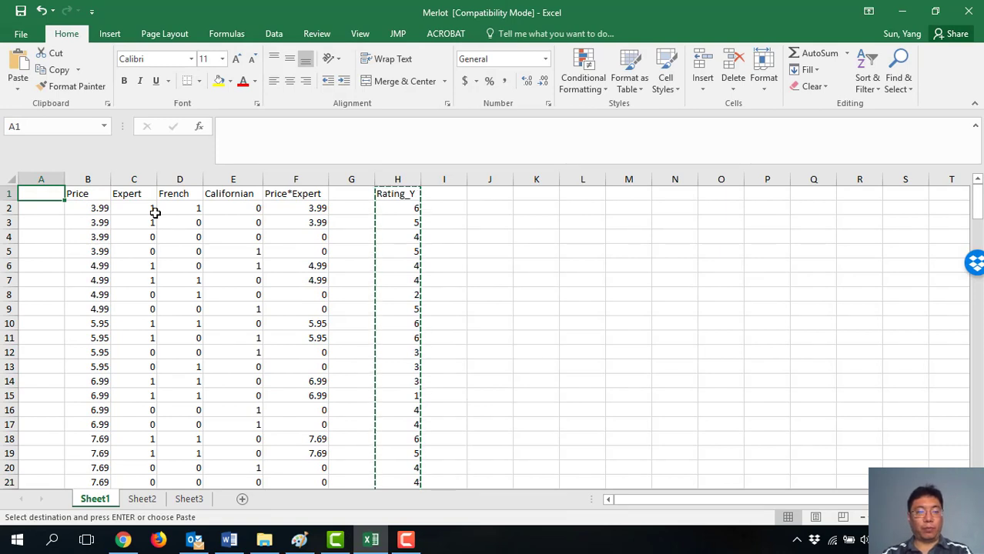
key(ctrl+v)
click(428, 241)
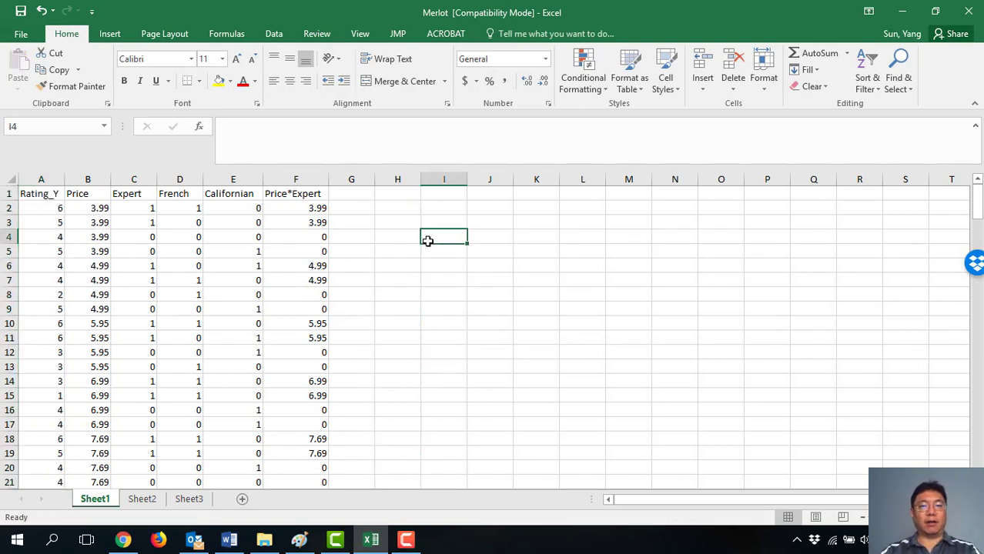
click(396, 197)
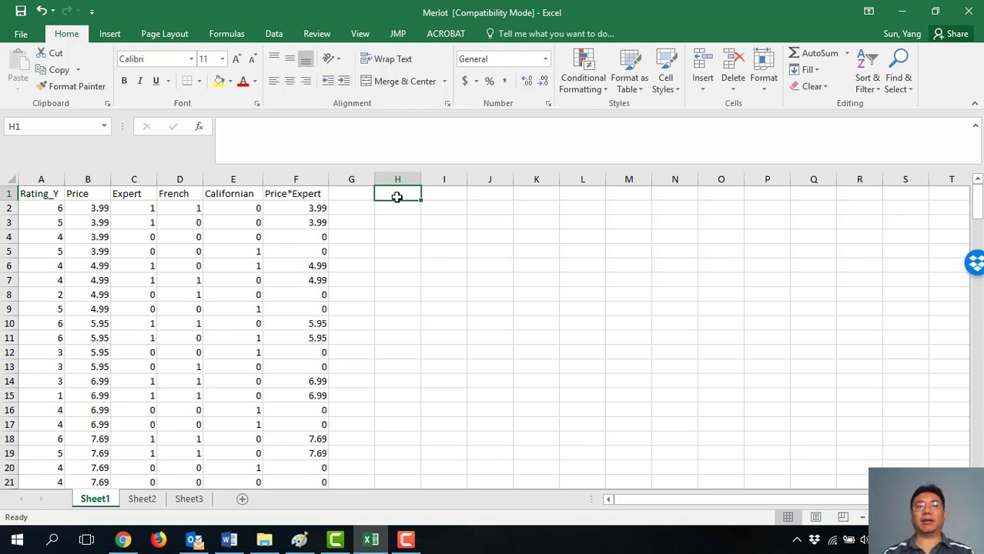
Run a Correlation analysis on columns B to E, grouped by columns with labels in the first row, output to a new worksheet
drag(88, 180, 231, 179)
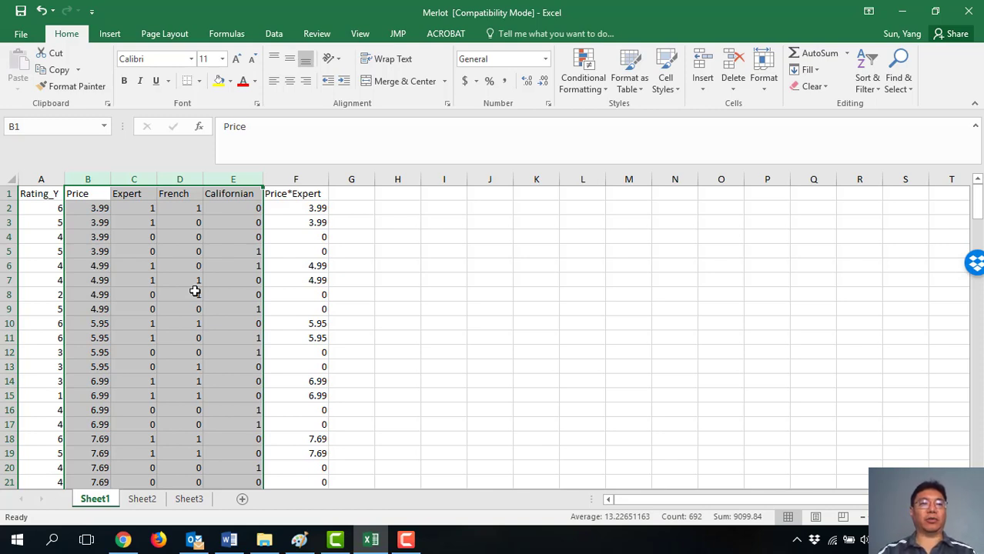
click(279, 33)
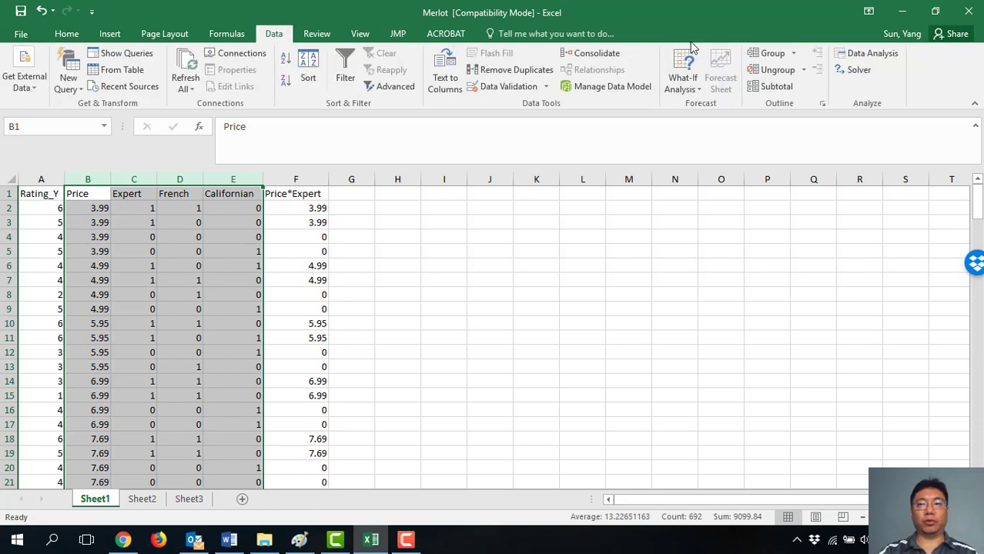
click(868, 54)
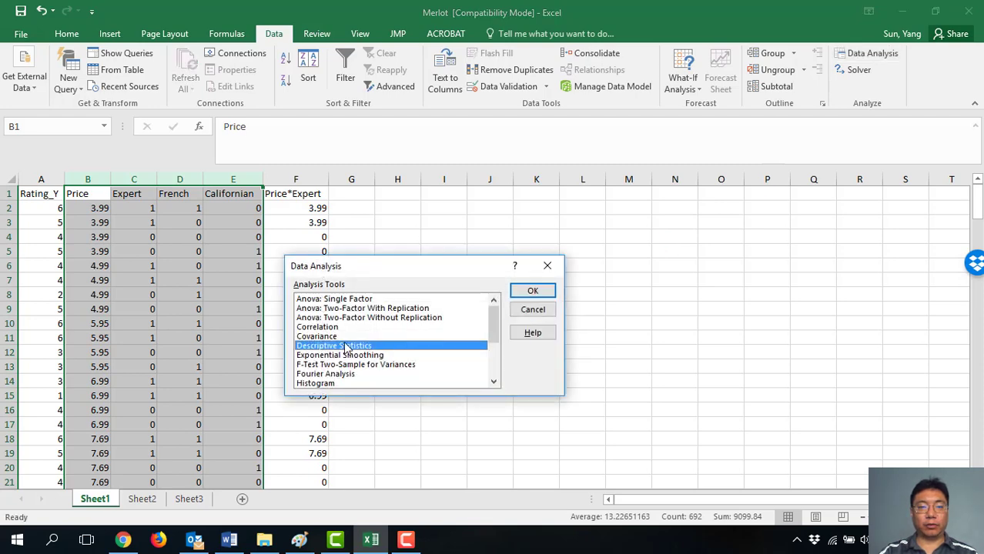
click(328, 327)
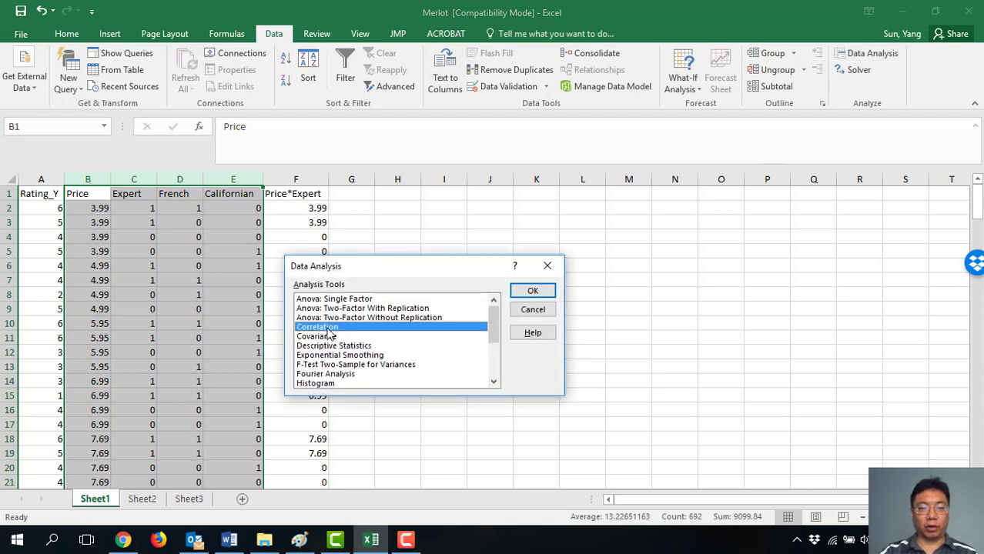
click(549, 291)
drag(105, 170, 233, 178)
click(299, 328)
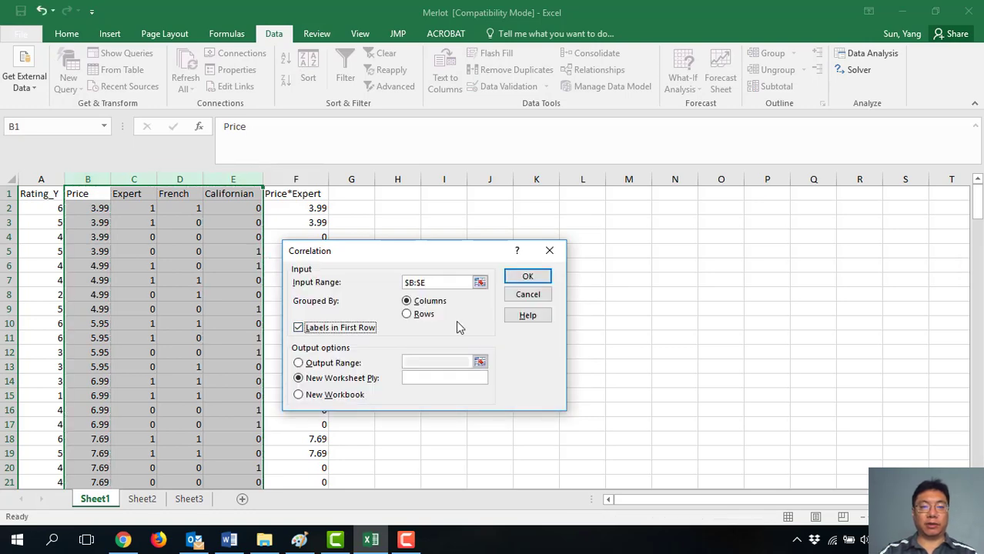
click(527, 277)
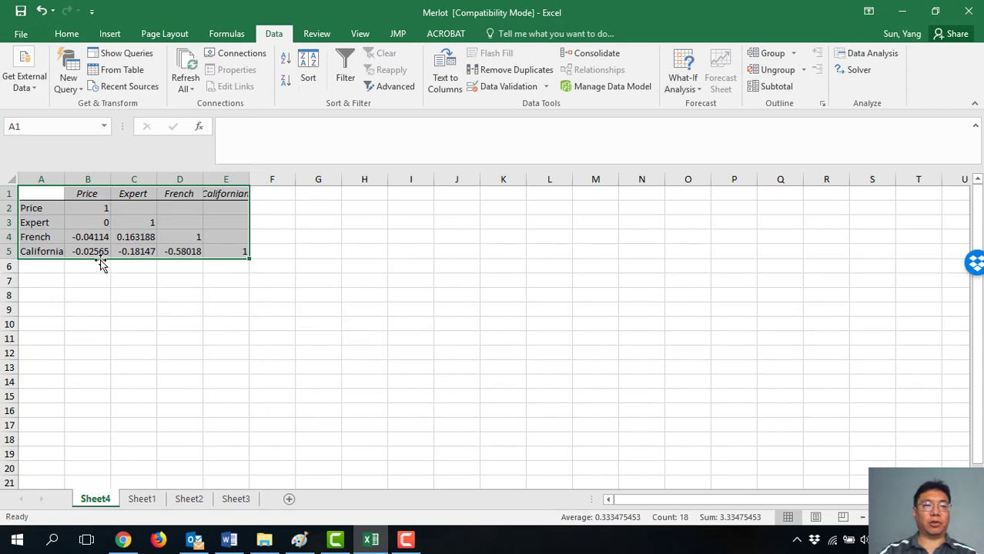
Bold all correlation coefficients below the diagonal of the matrix, including the French–Californian one
click(83, 222)
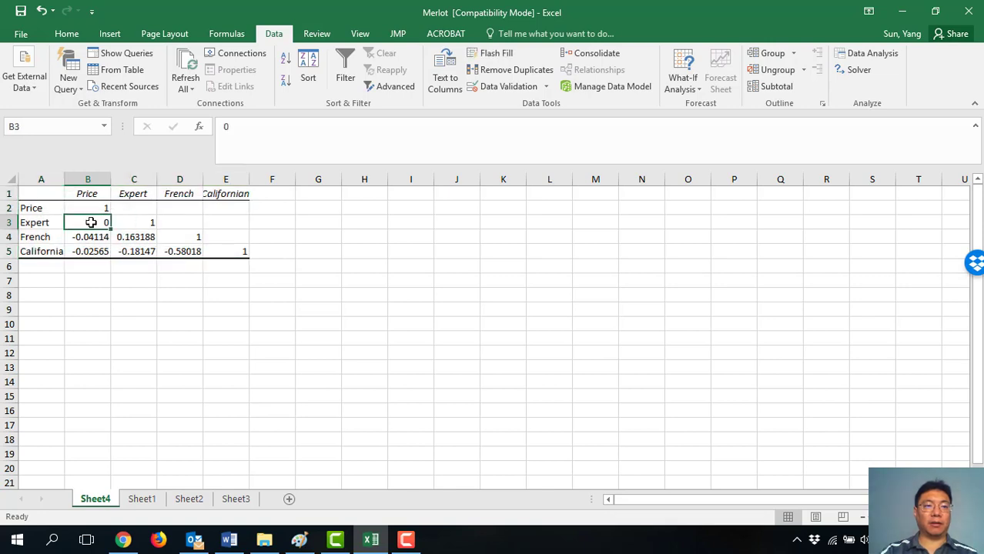
mouse_move(92, 221)
mouse_down()
mouse_move(88, 251)
mouse_move(143, 253)
mouse_up()
key(ctrl+b)
click(185, 253)
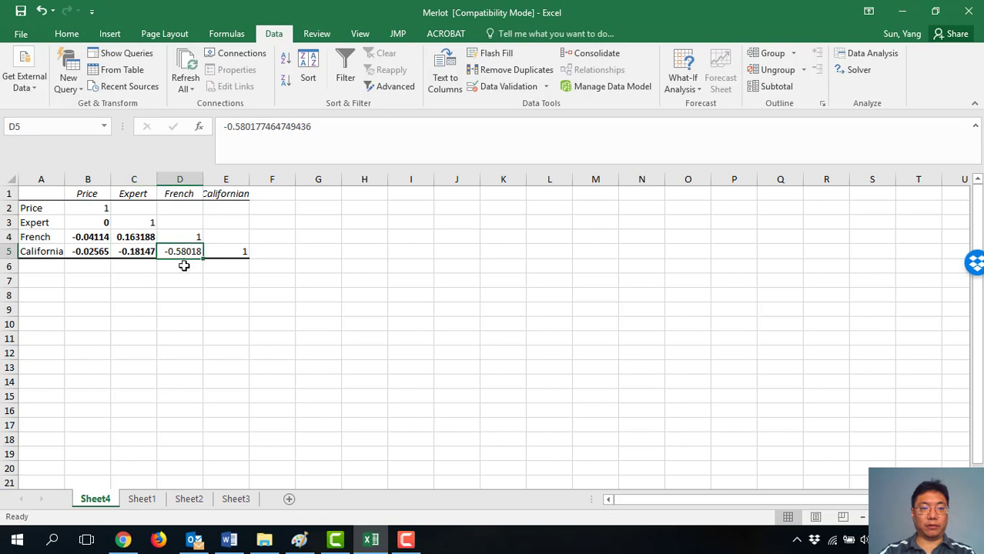
key(ctrl+b)
click(171, 281)
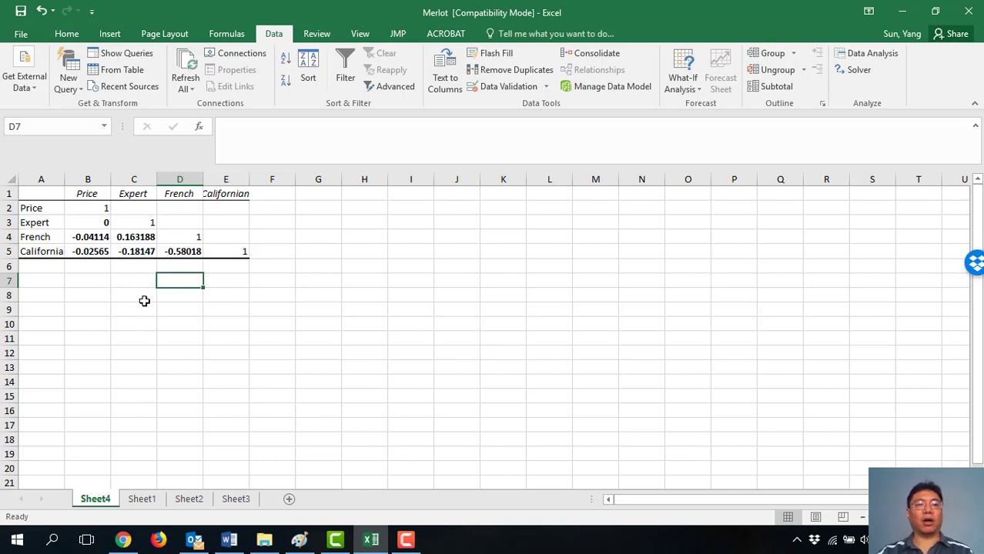
Return to Sheet1 and examine the Price*Expert column against the Price and Expert columns, checking the record in row 2
click(143, 500)
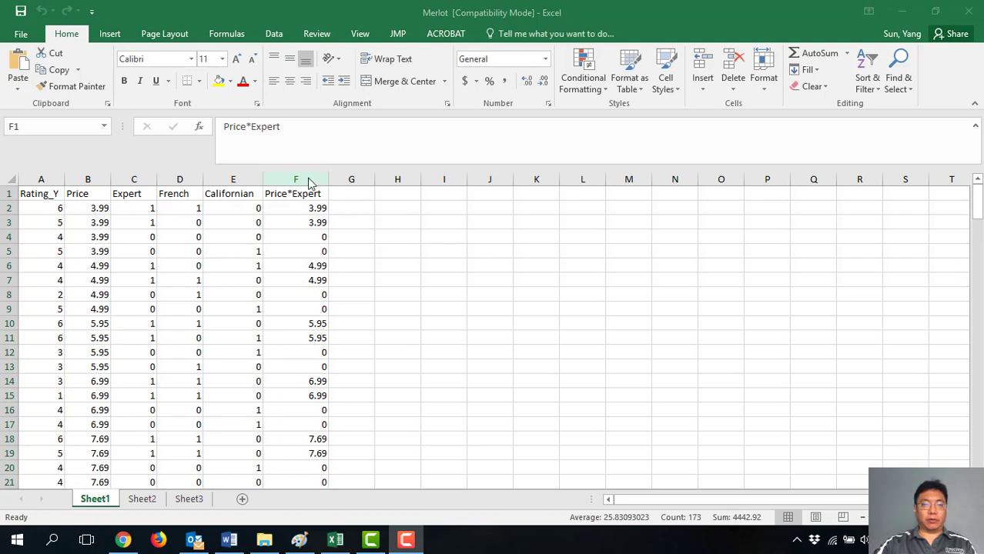
click(310, 182)
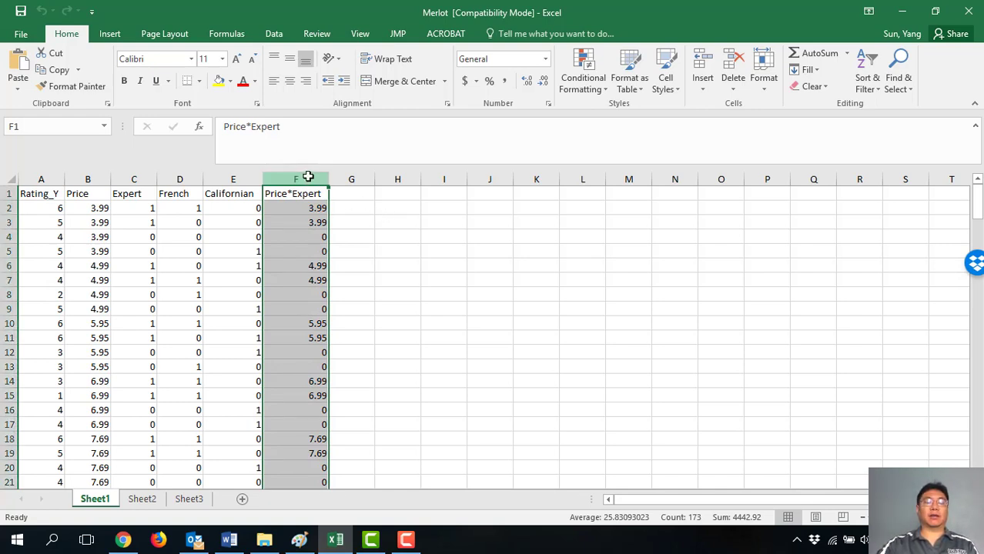
click(268, 195)
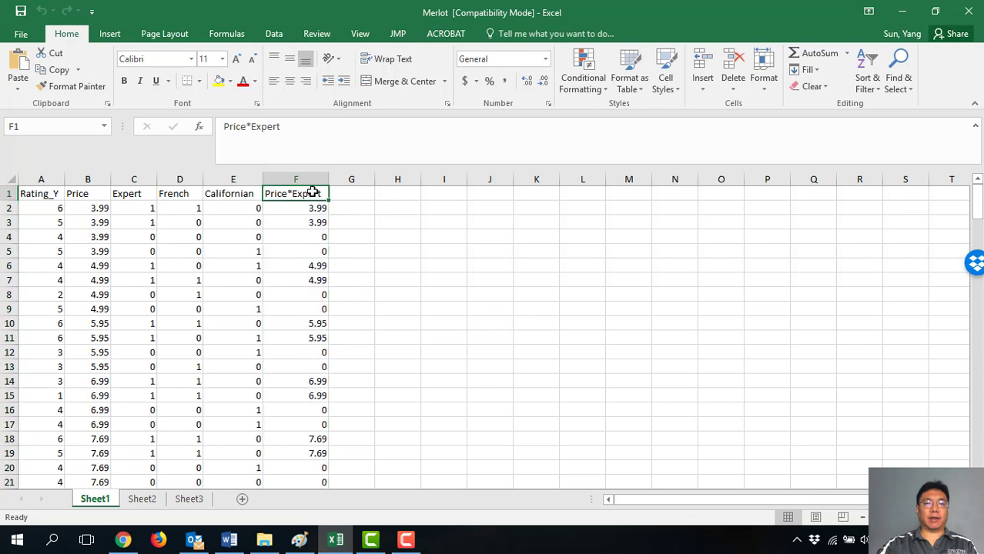
click(309, 177)
click(93, 193)
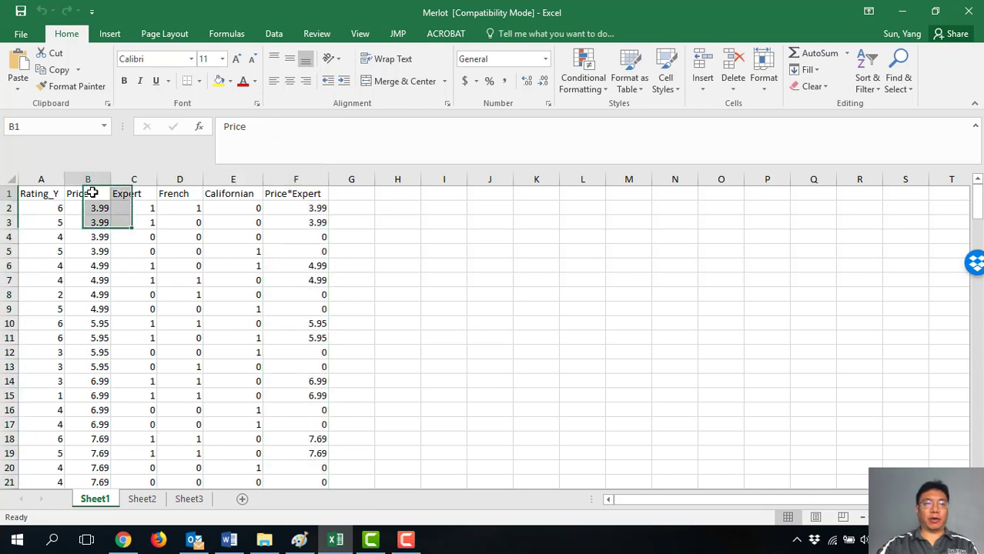
key(Tab)
key(Tab)
key(Tab)
click(284, 208)
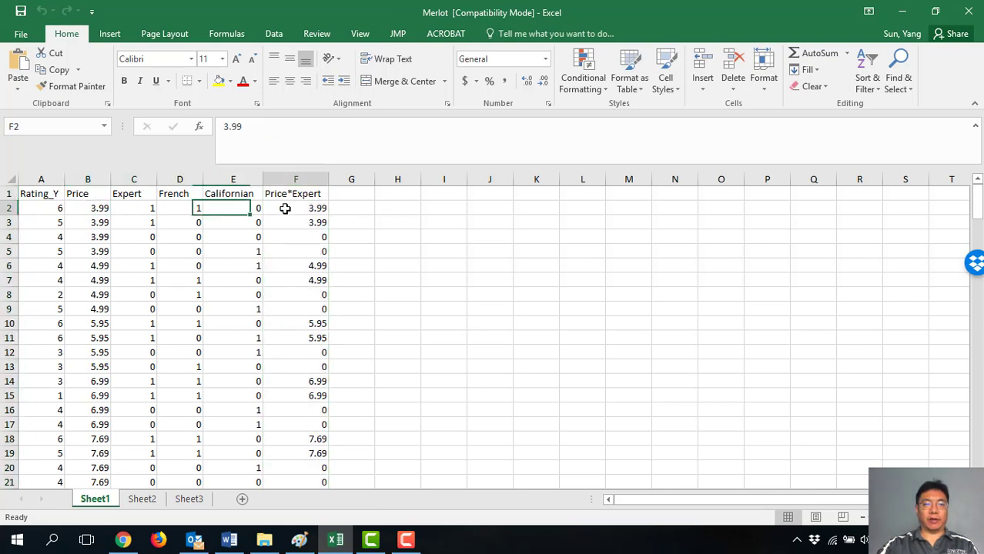
click(308, 176)
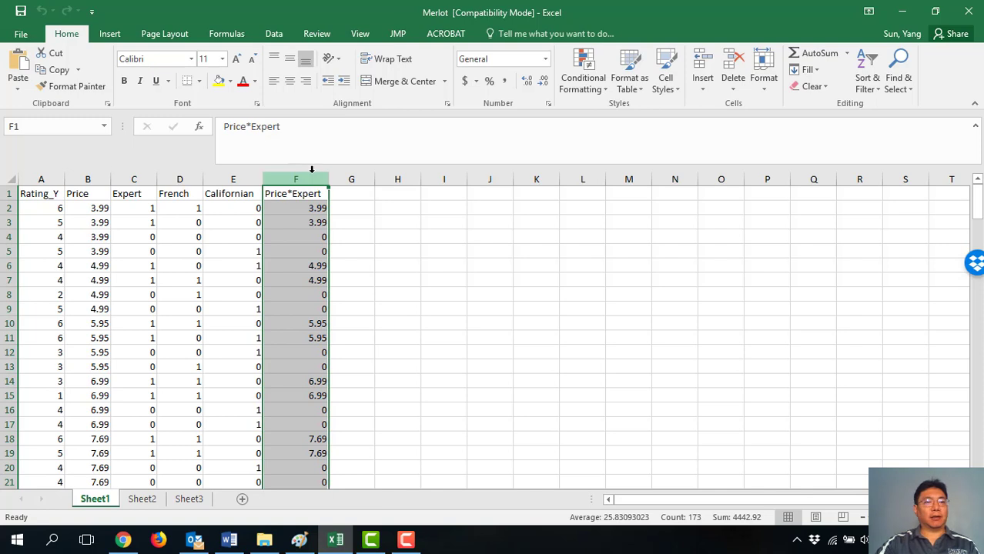
Start a Regression analysis and set its Input Y Range to the Rating_Y cells $A$1:$A$173, including the header
click(275, 33)
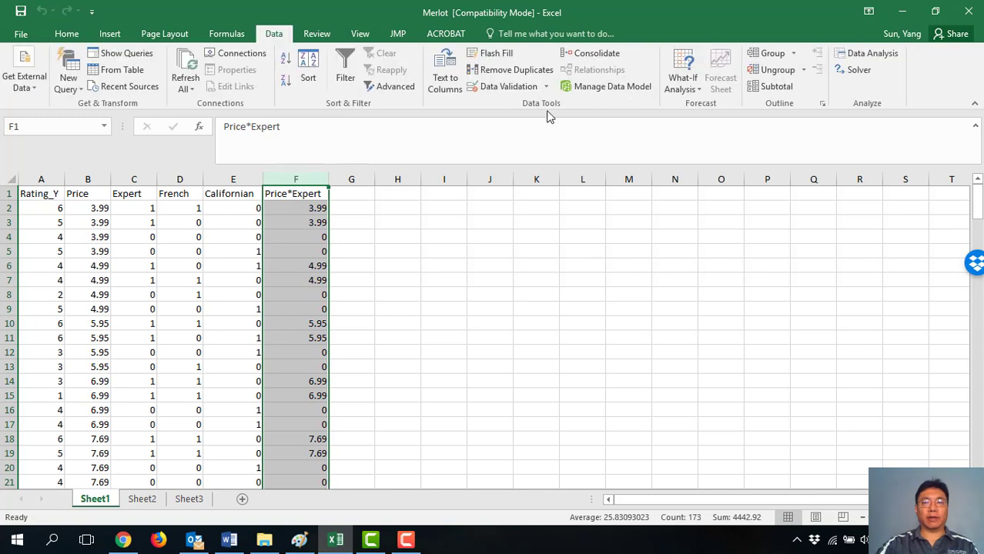
click(872, 55)
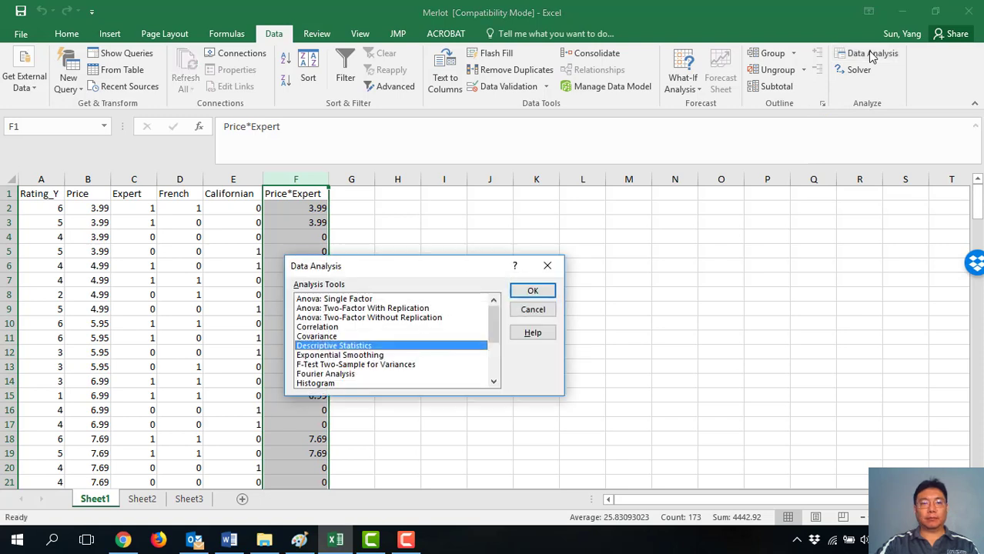
scroll(480, 371, down, 3)
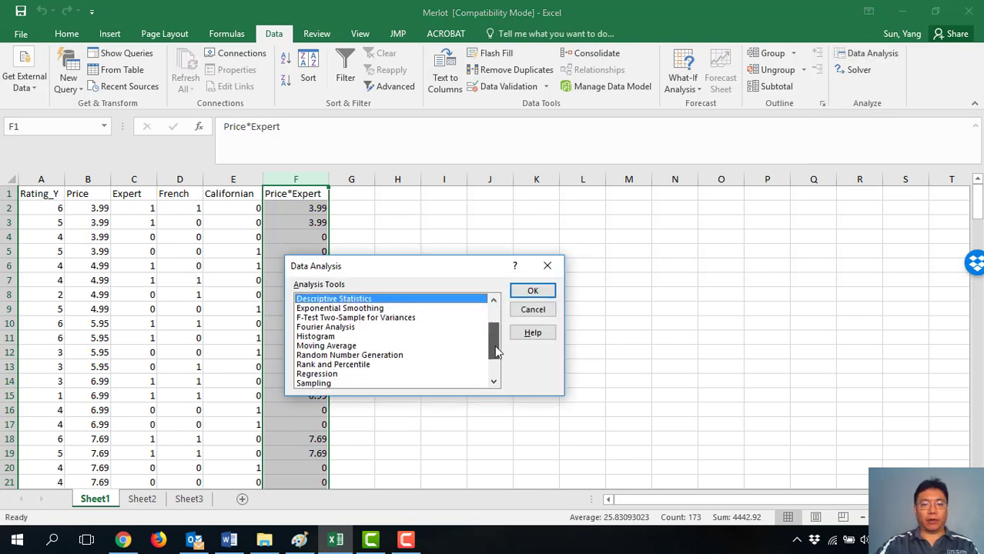
click(351, 337)
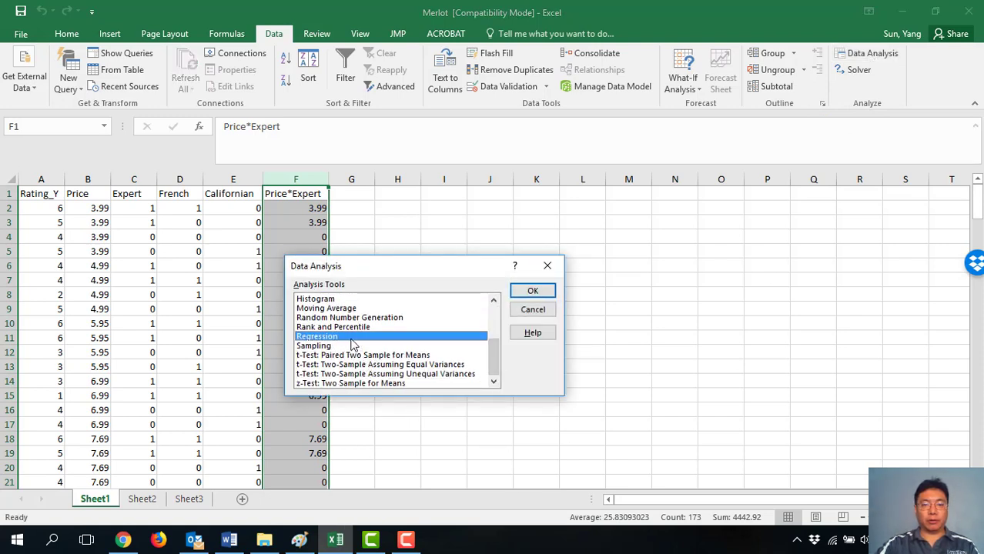
click(535, 292)
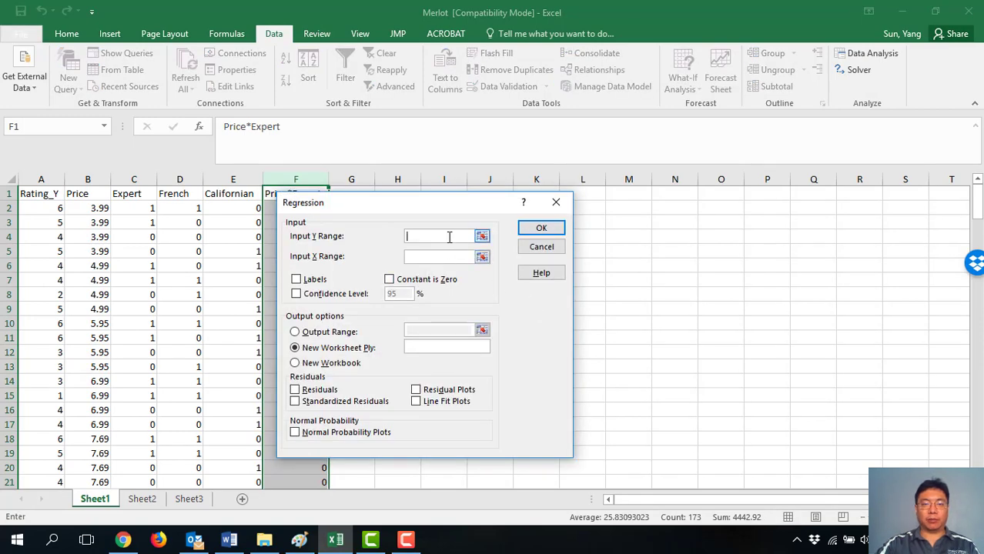
click(43, 194)
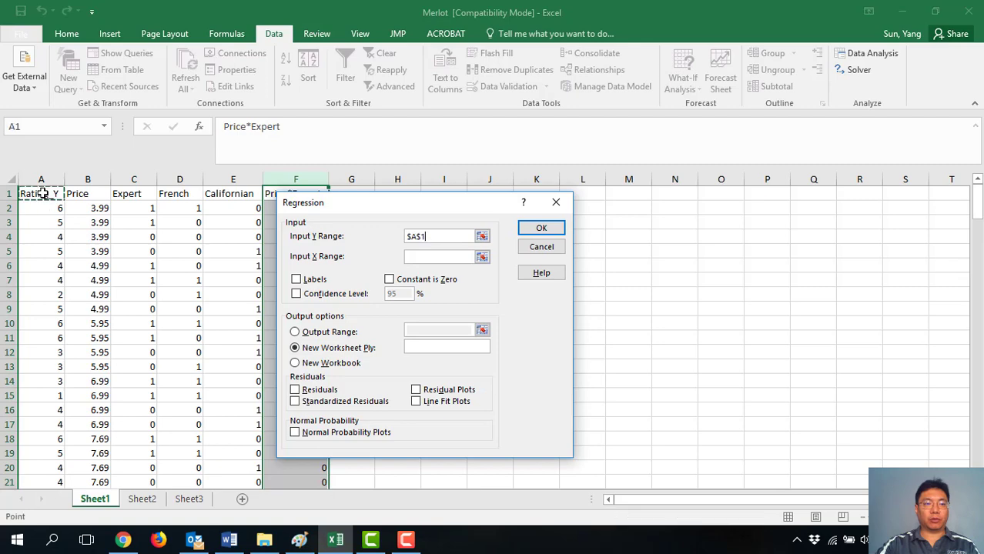
drag(44, 194, 44, 460)
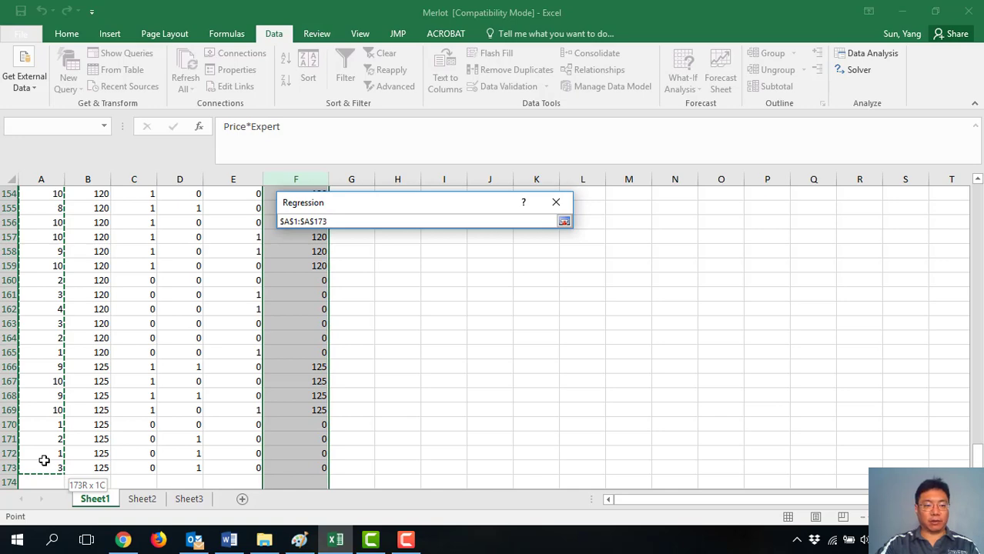
drag(43, 461, 44, 462)
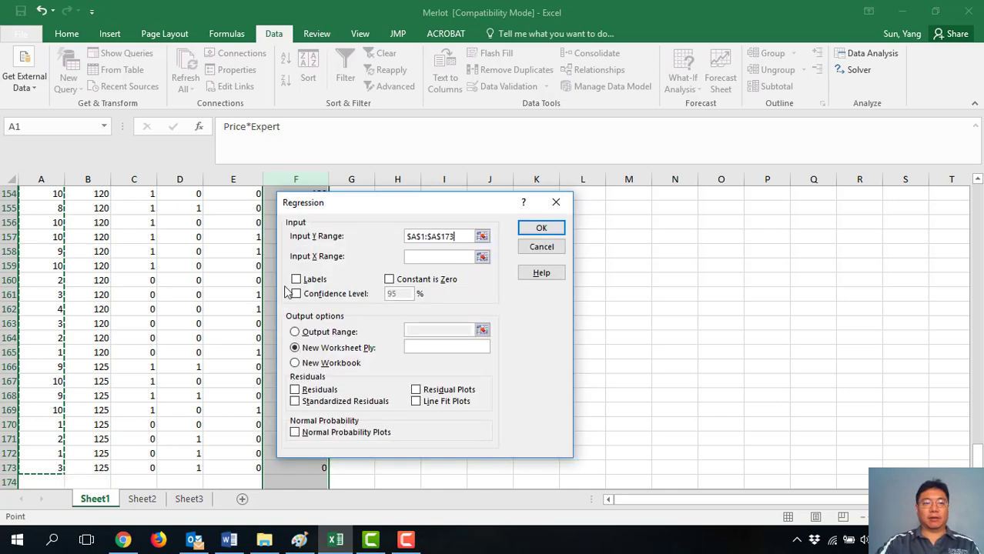
scroll(287, 293, up, 20)
scroll(286, 293, up, 12)
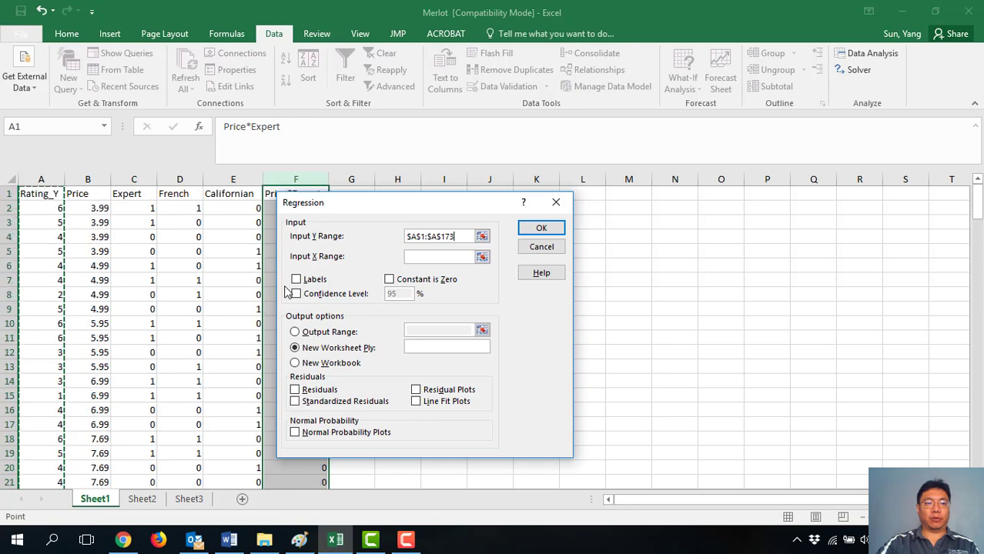
click(437, 259)
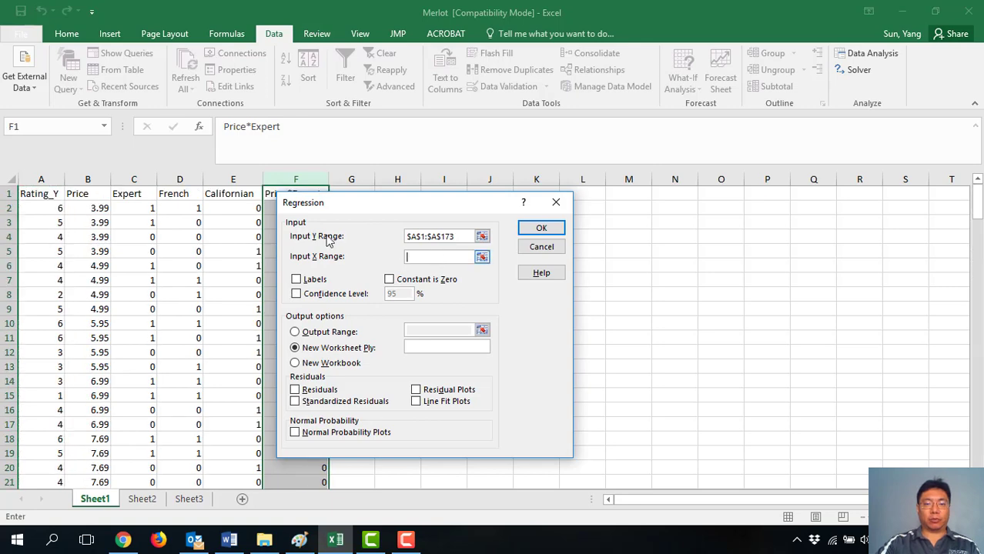
Set the regression's Input X Range to the predictor cells $B$1:$F$173, including the headers
drag(80, 194, 303, 466)
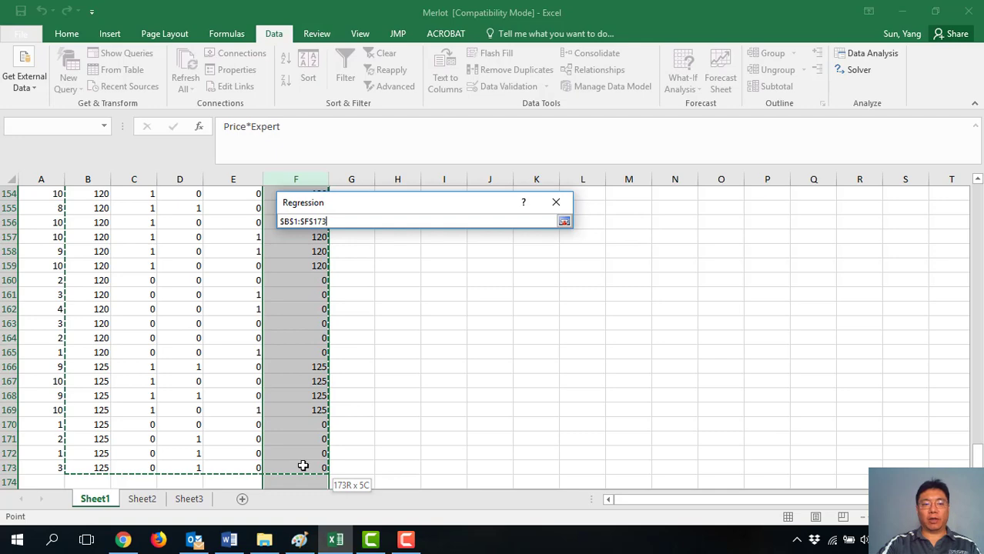
drag(304, 465, 303, 466)
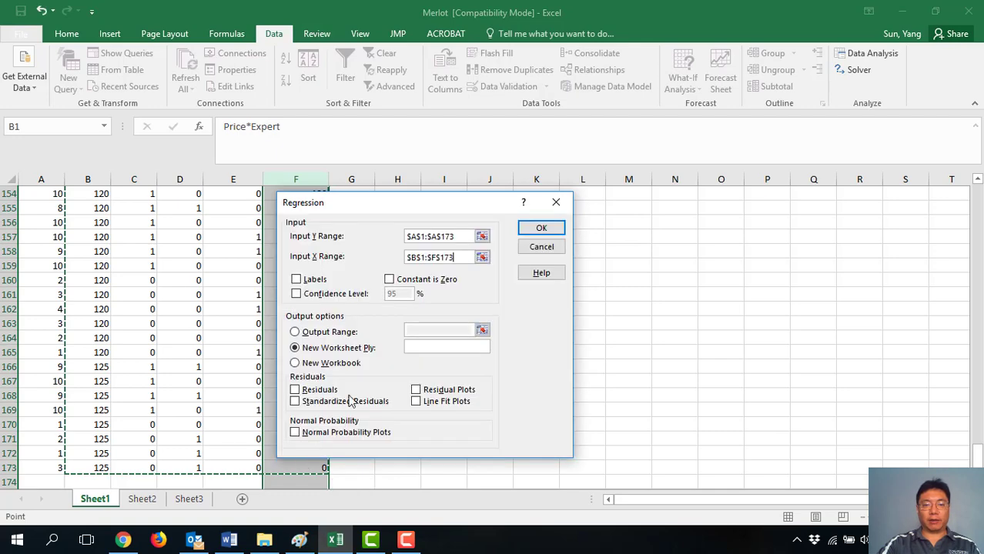
scroll(212, 300, up, 17)
scroll(210, 294, up, 20)
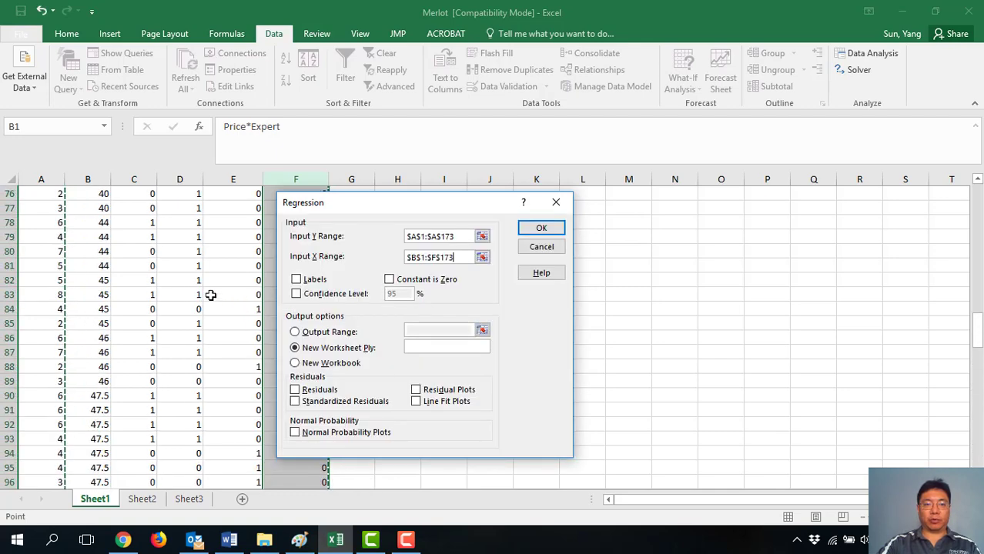
Run the regression with Labels, Residual Plots and Normal Probability Plots enabled, output to a new worksheet
click(297, 281)
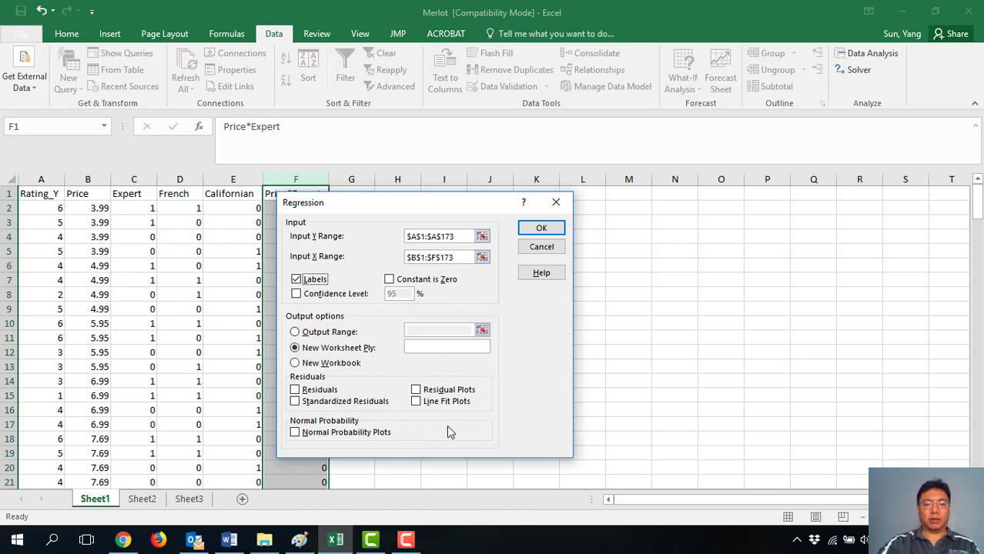
click(416, 390)
click(295, 434)
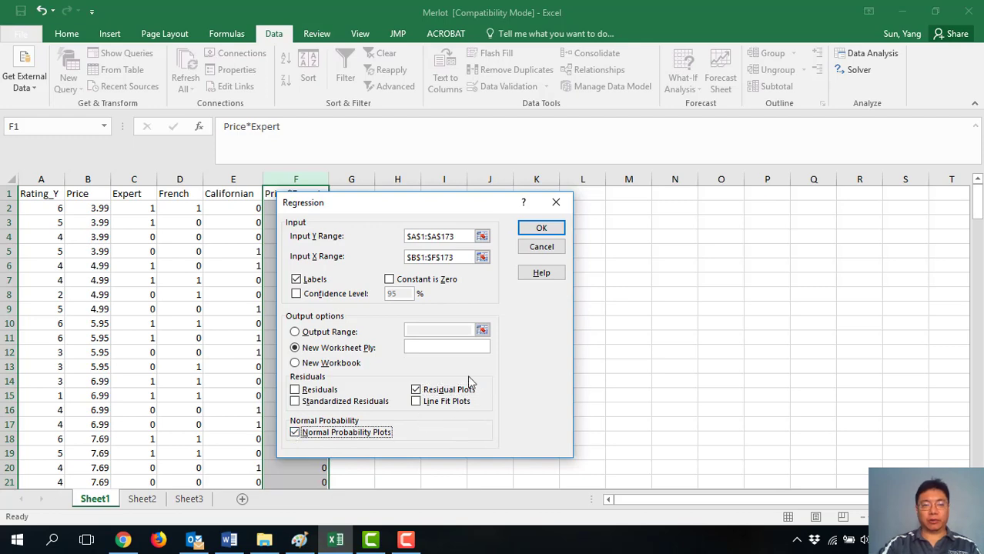
click(540, 228)
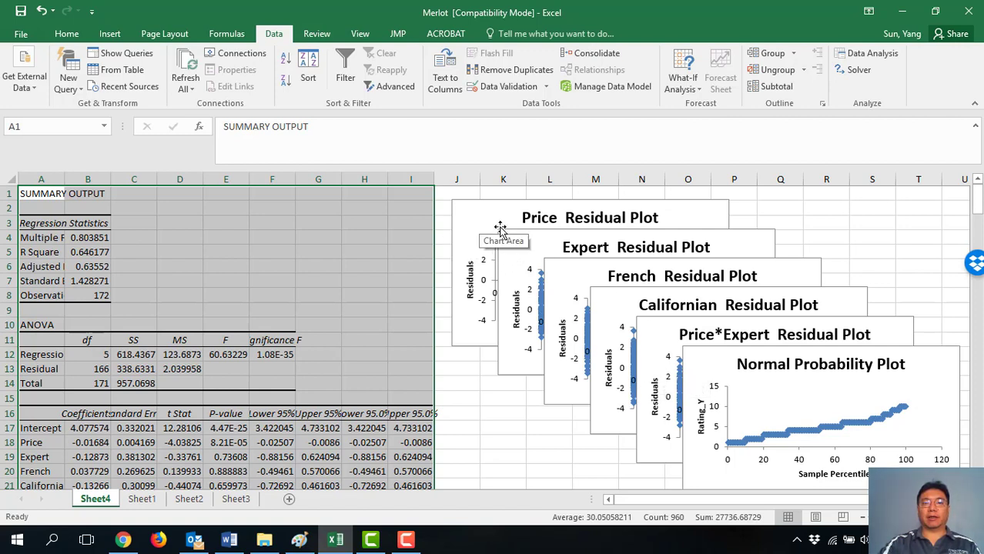
Examine the overlapping Expert, Californian and Price residual plots, shifting each chart slightly
mouse_move(522, 254)
mouse_down()
mouse_move(533, 249)
mouse_move(252, 221)
mouse_move(666, 225)
mouse_move(518, 259)
mouse_move(553, 246)
mouse_move(523, 266)
mouse_move(531, 249)
mouse_up()
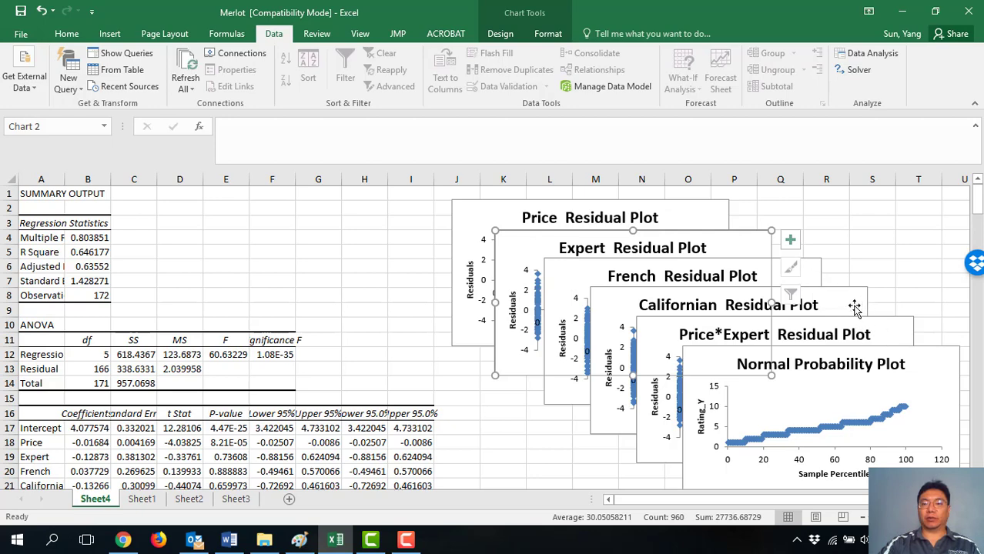
mouse_move(850, 304)
mouse_down()
mouse_move(511, 308)
mouse_move(869, 292)
mouse_move(841, 304)
mouse_up()
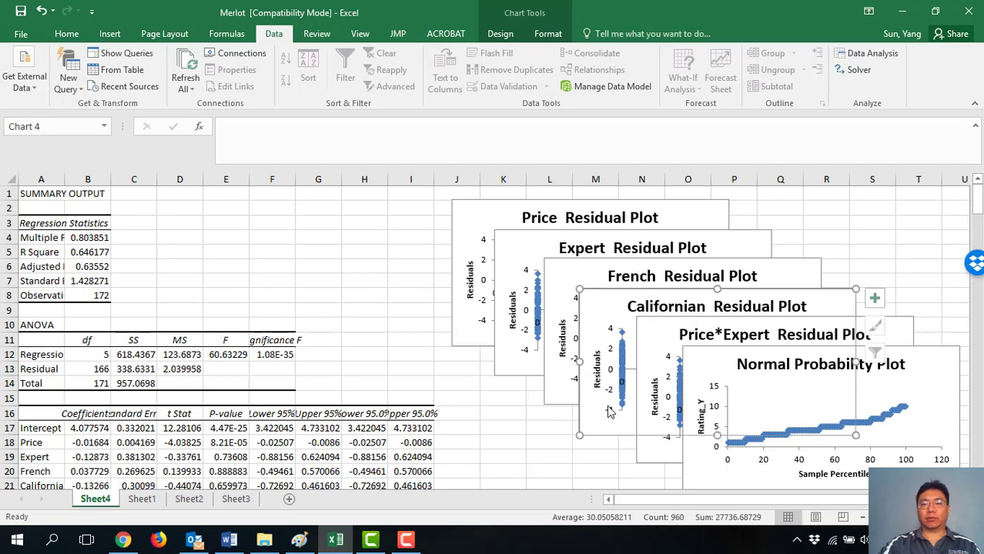
mouse_move(469, 219)
mouse_down()
mouse_move(237, 228)
mouse_move(476, 221)
mouse_up()
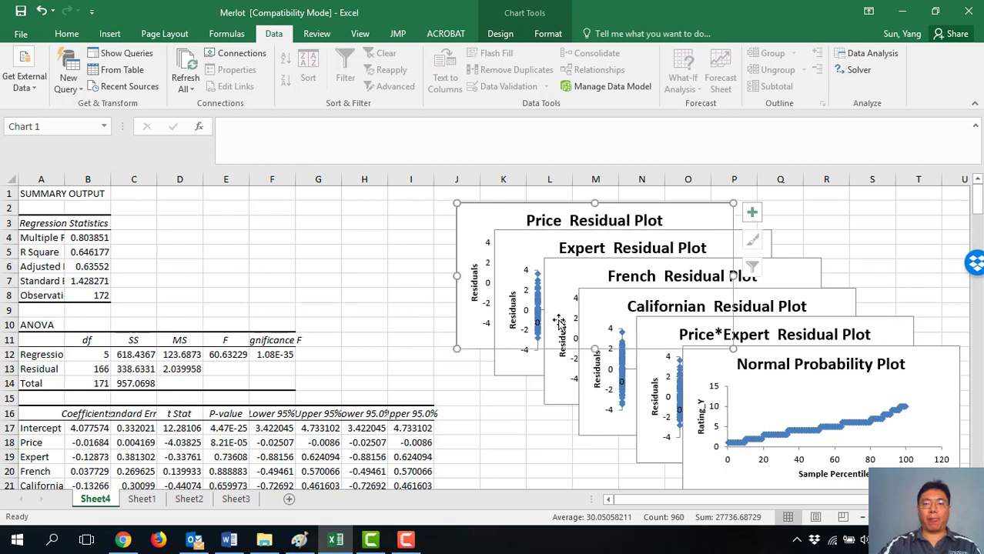
click(514, 364)
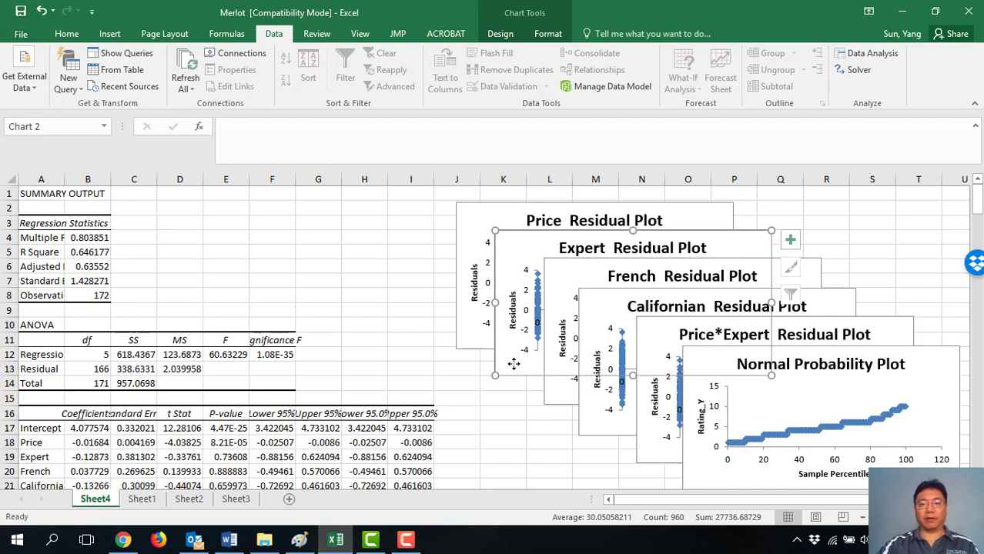
drag(516, 247, 523, 249)
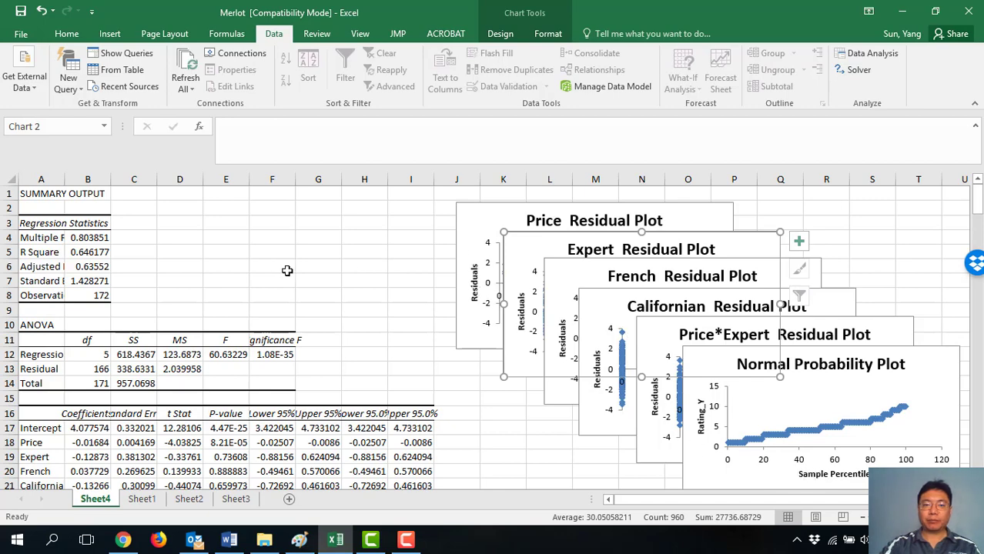
Colour the P-values of Expert, French and Californian (E19:E21) red in the coefficients table
scroll(206, 318, down, 1)
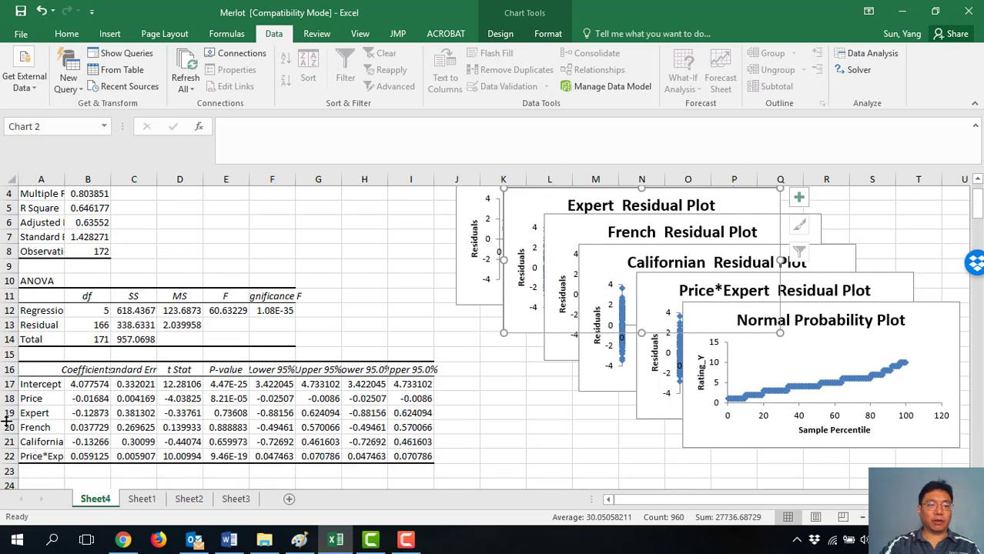
click(229, 428)
mouse_move(228, 428)
mouse_down()
mouse_move(229, 456)
mouse_move(226, 445)
mouse_up()
click(229, 428)
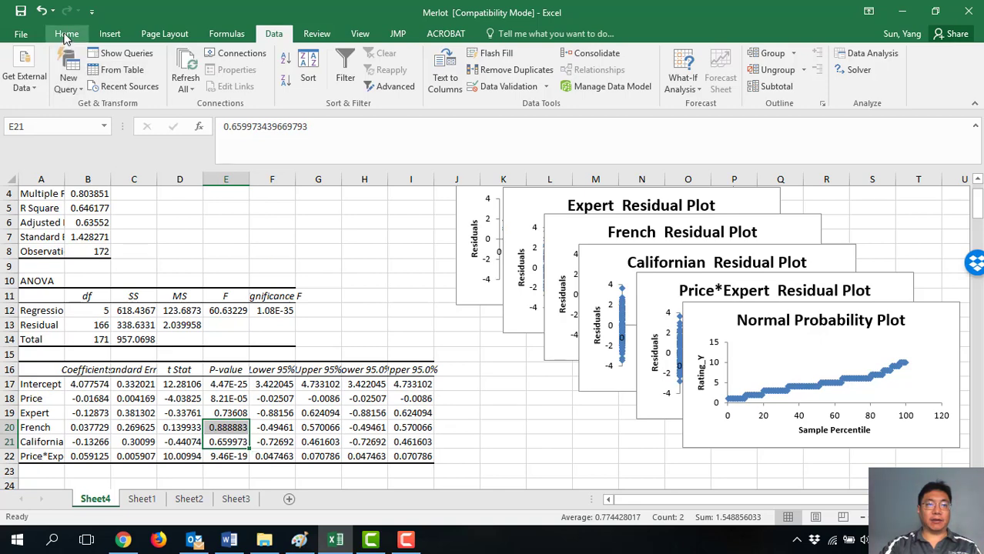
click(66, 33)
click(241, 81)
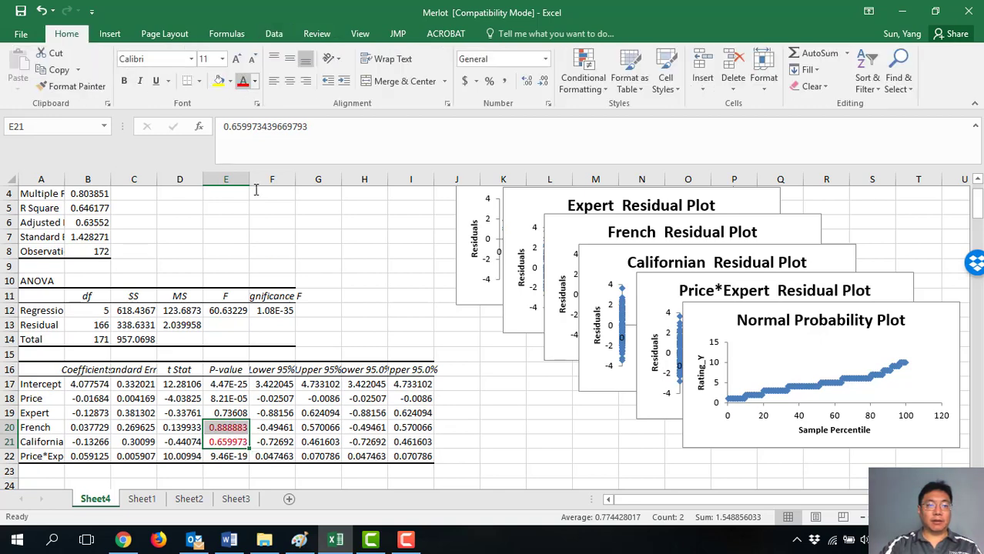
click(234, 409)
click(242, 82)
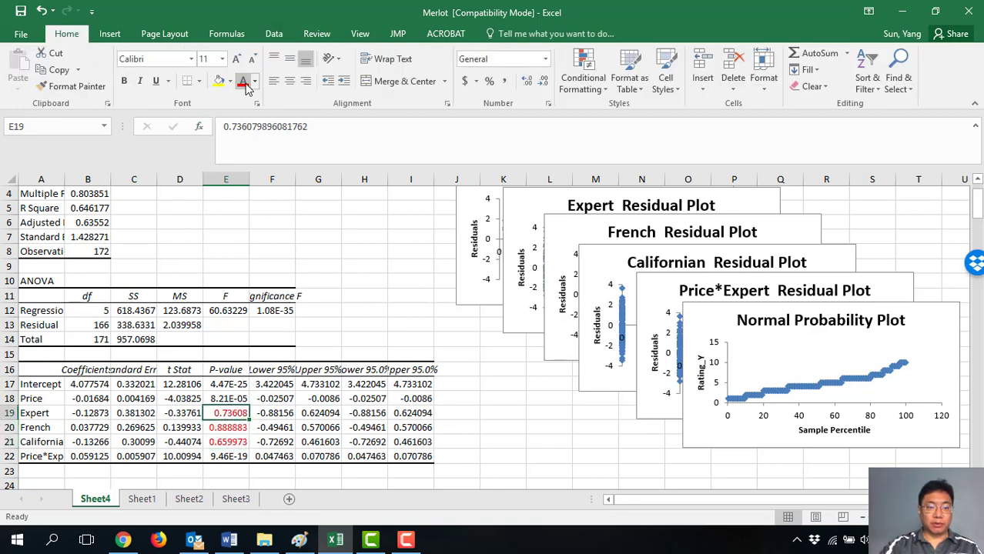
Check the P-value of the French predictor in row 20 of the coefficients table
click(230, 429)
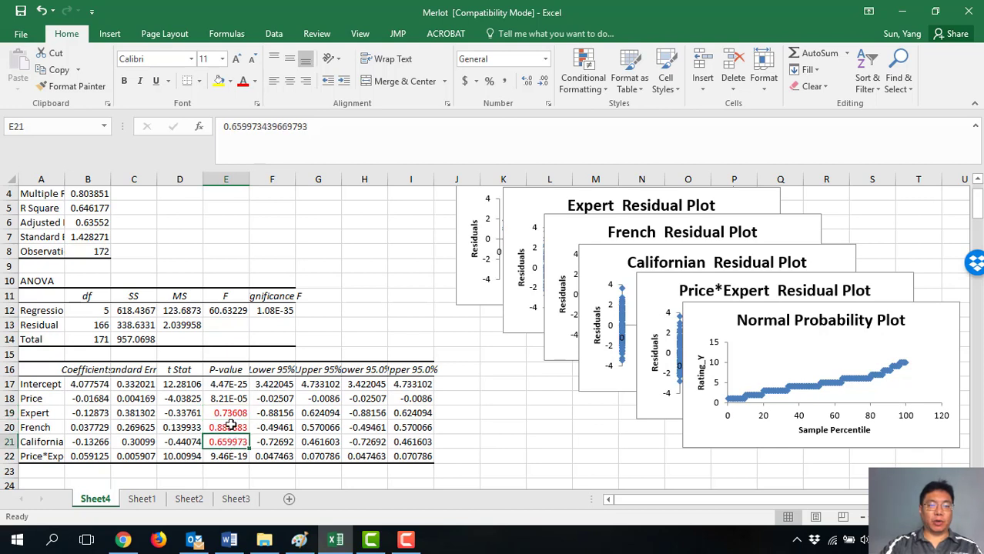
click(25, 428)
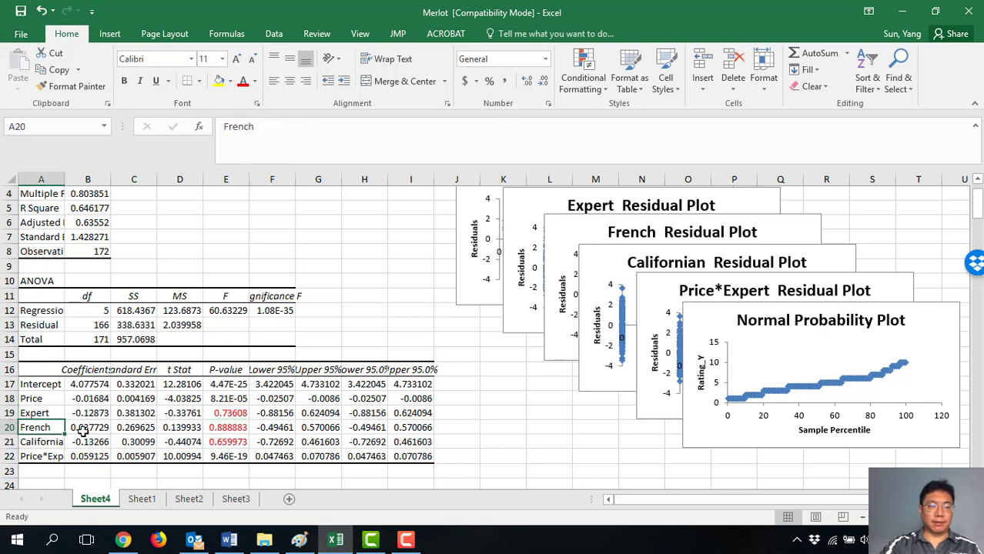
click(231, 431)
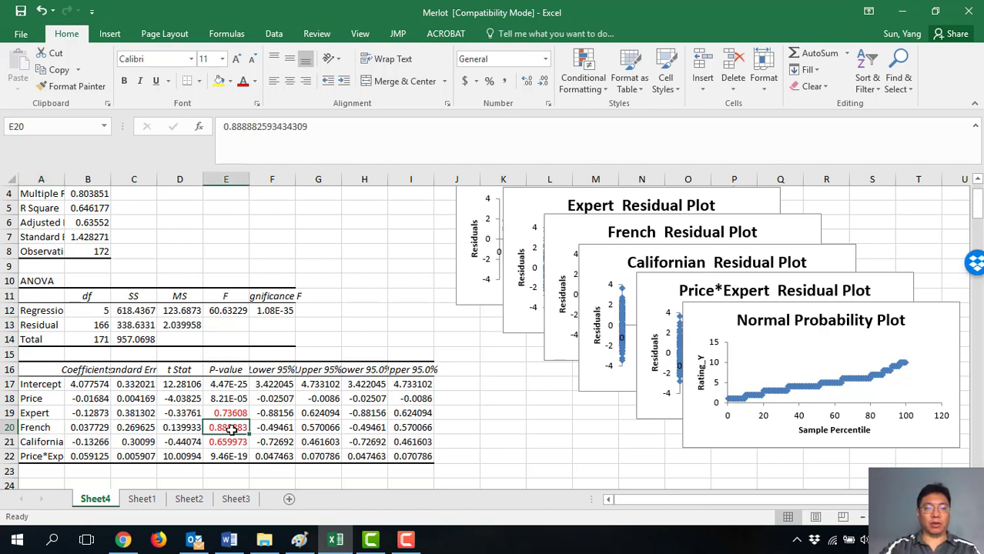
click(28, 428)
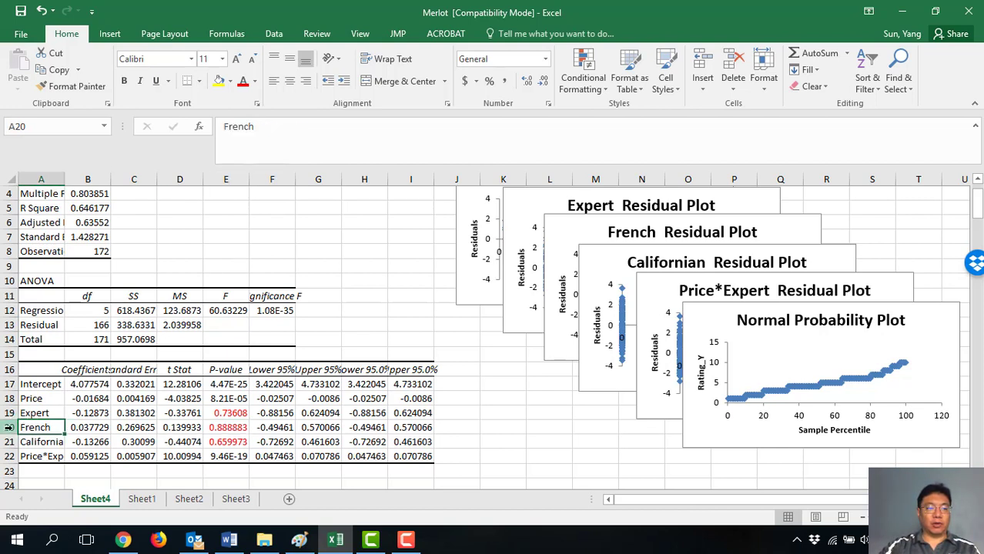
click(227, 430)
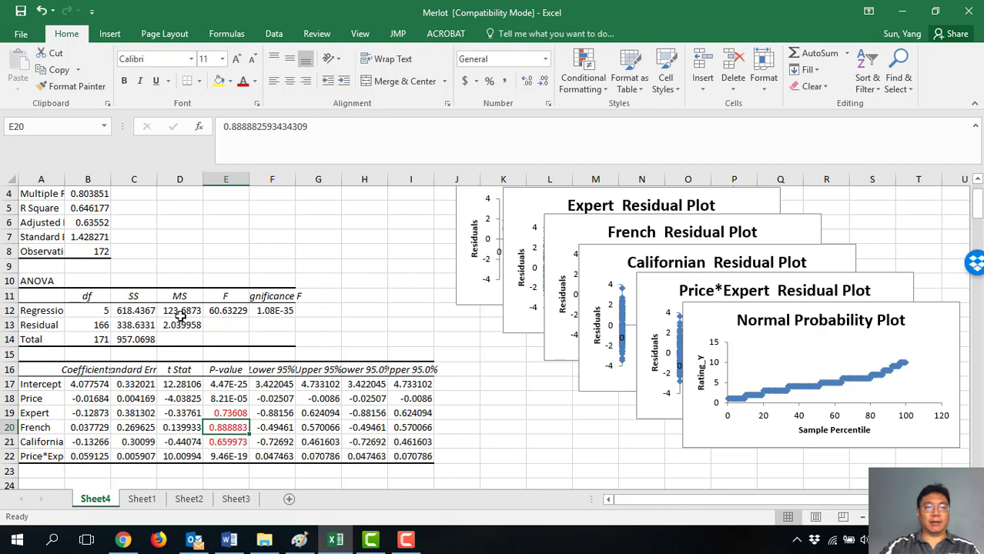
Compare the model's Significance F with the P-values of the predictors from Price to Price*Expert
click(272, 308)
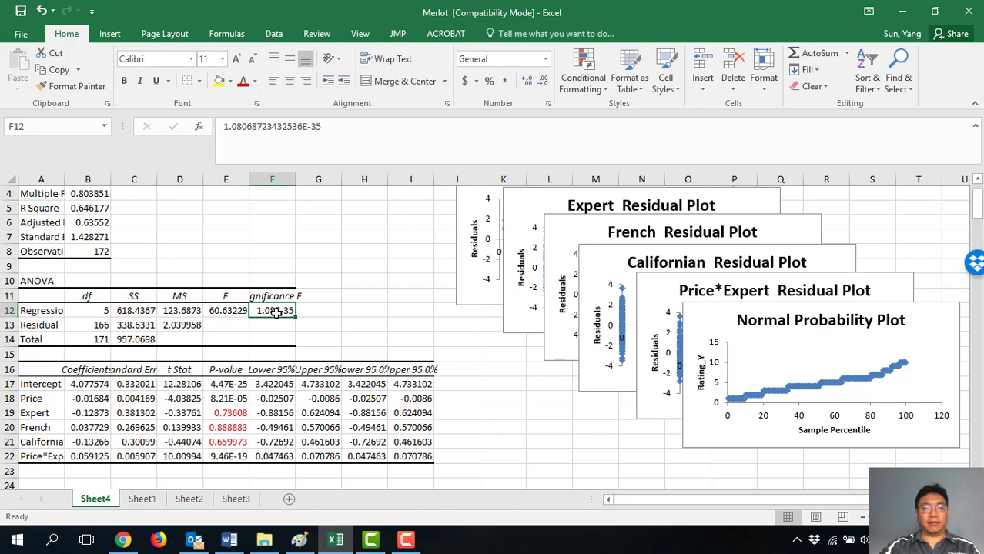
drag(224, 399, 228, 459)
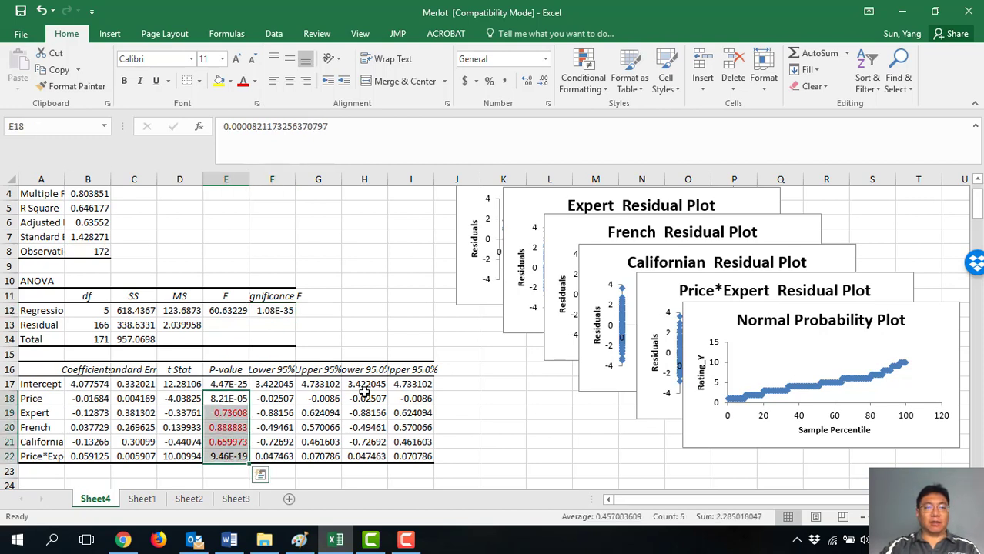
click(29, 399)
click(31, 413)
click(33, 428)
click(35, 442)
click(42, 456)
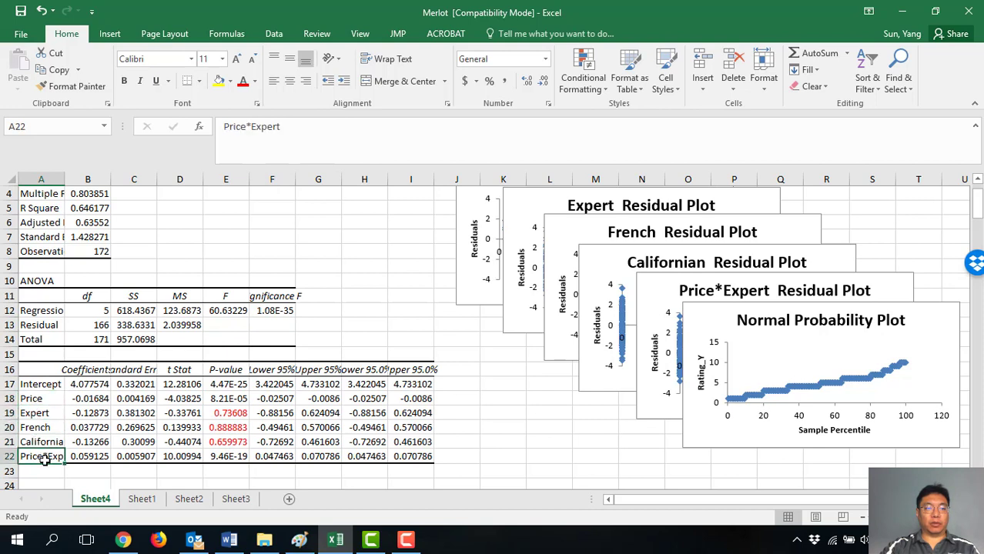
Review the individual P-values from Price*Expert up to Expert to pick the least significant predictor, the French row
click(224, 456)
click(224, 442)
click(223, 428)
click(221, 414)
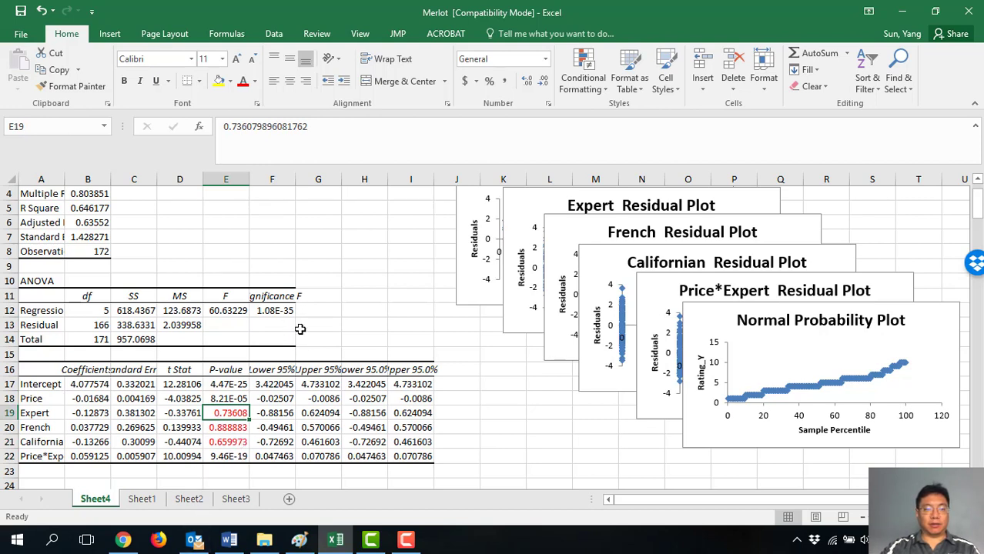
drag(232, 441, 231, 414)
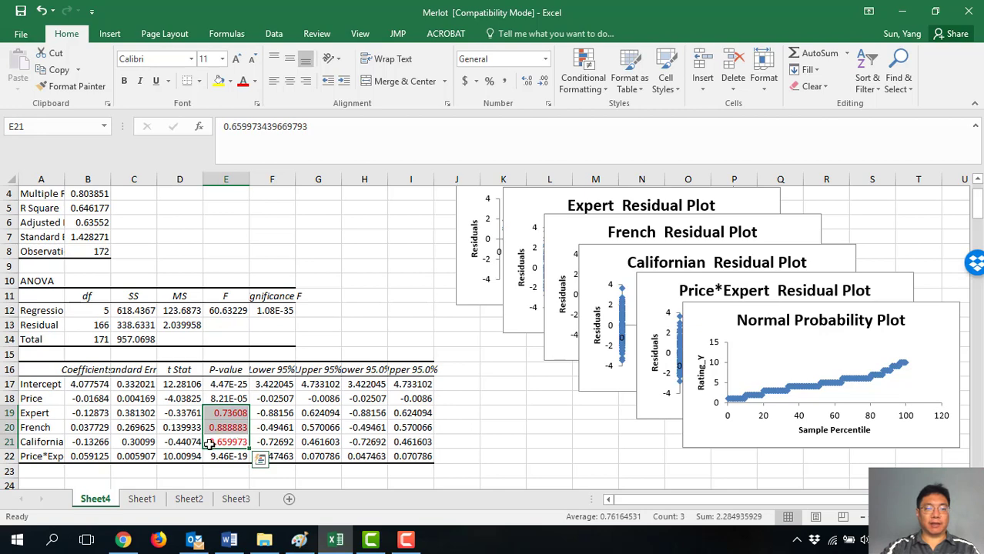
click(234, 427)
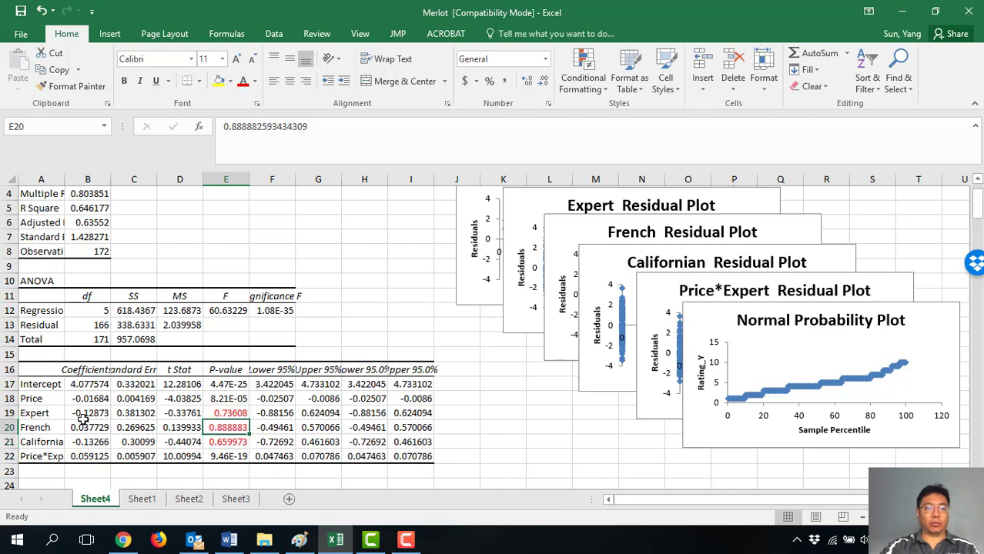
click(7, 427)
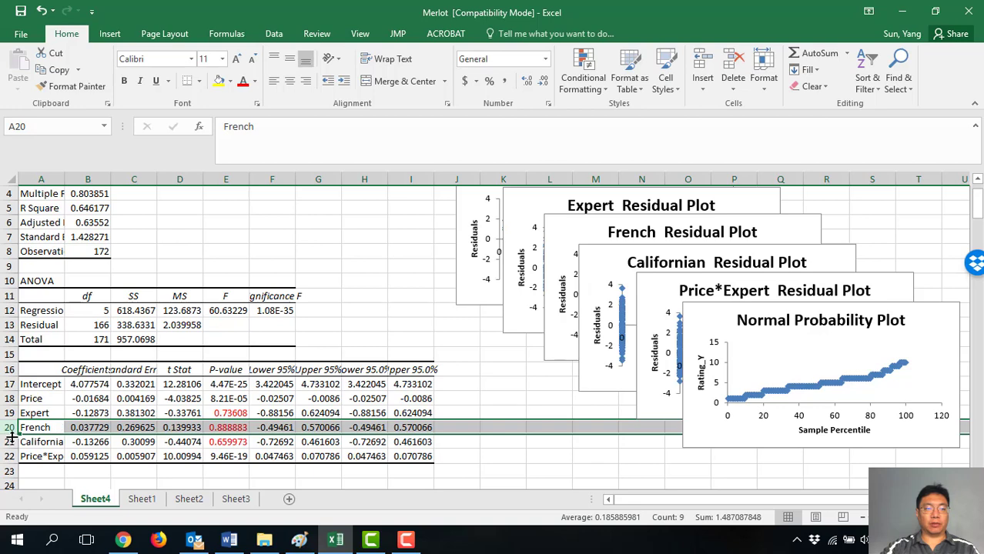
Delete the French column from the data on Sheet1
click(146, 500)
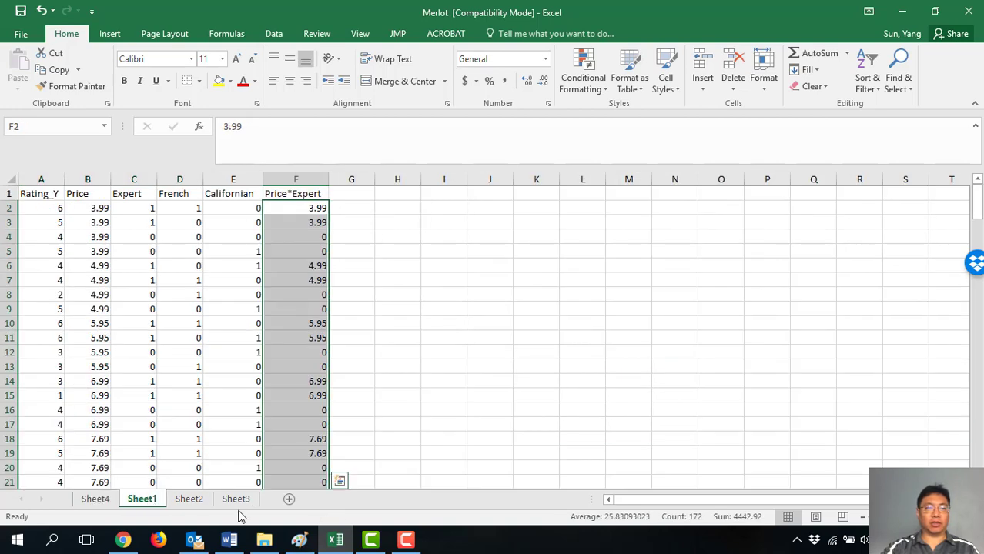
click(171, 176)
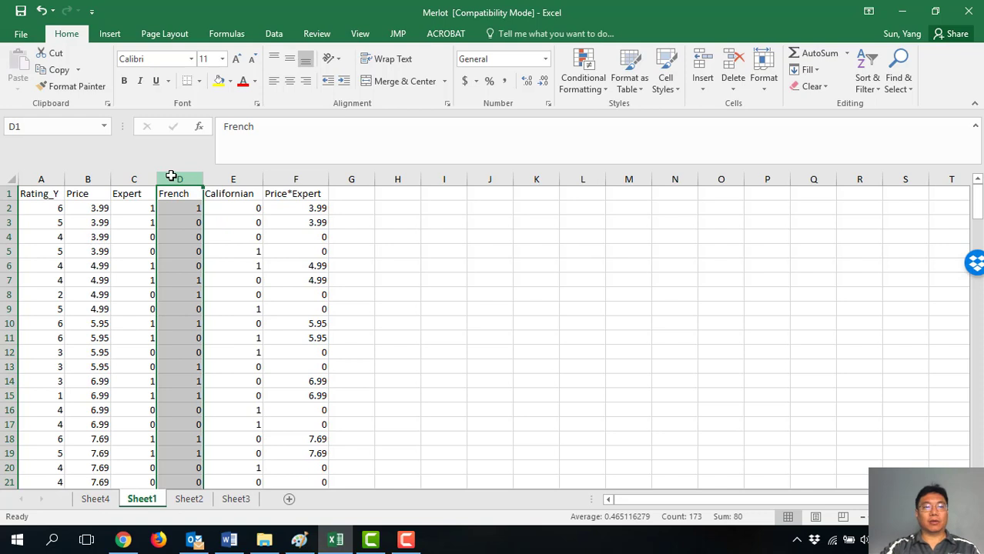
right_click(171, 176)
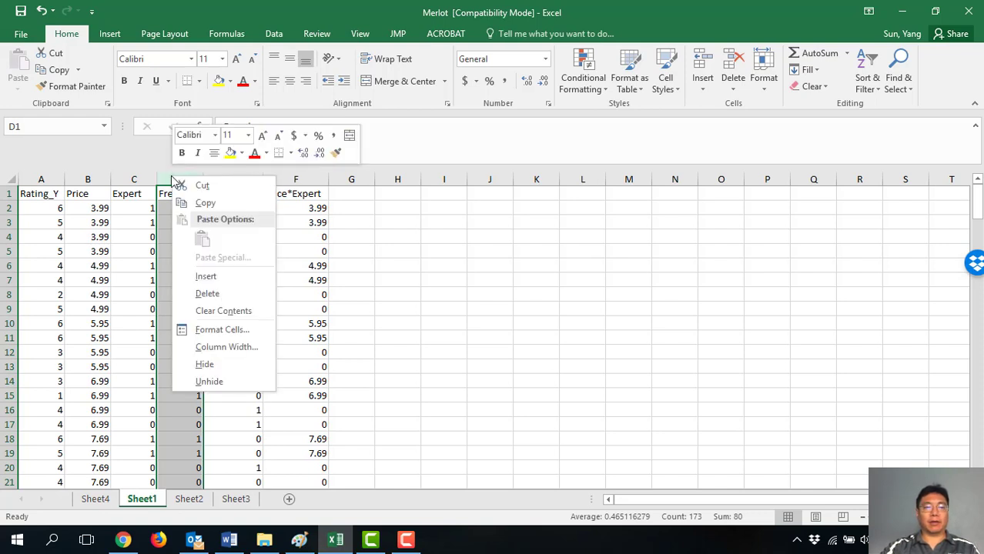
click(212, 291)
click(414, 224)
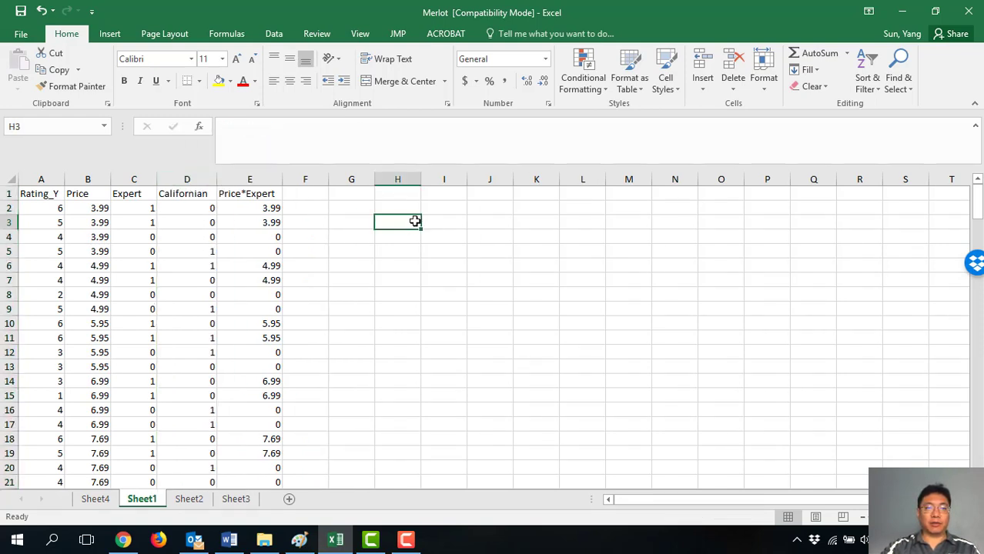
Start another Regression analysis and set its Input X Range to the remaining predictors, $B$1:$E$173
click(275, 33)
click(850, 54)
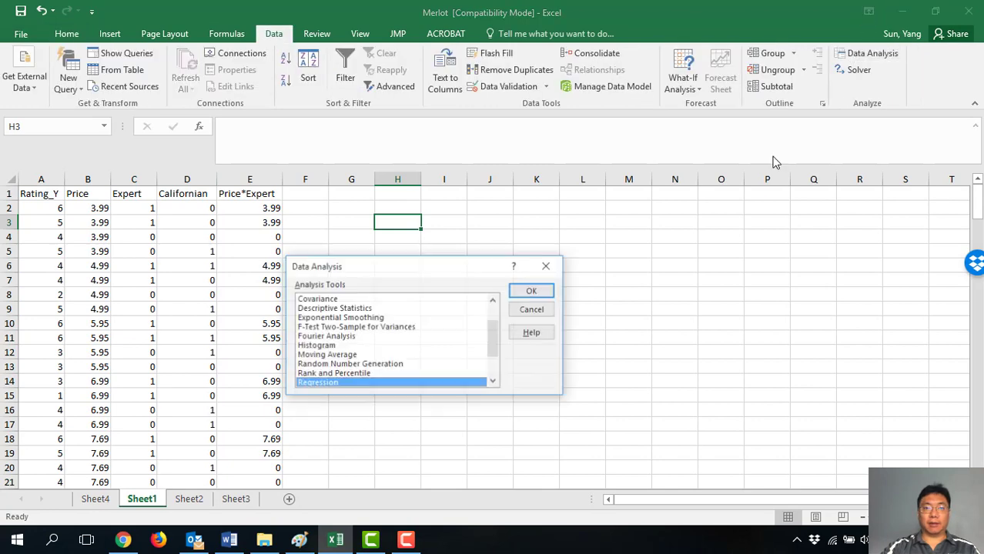
click(534, 292)
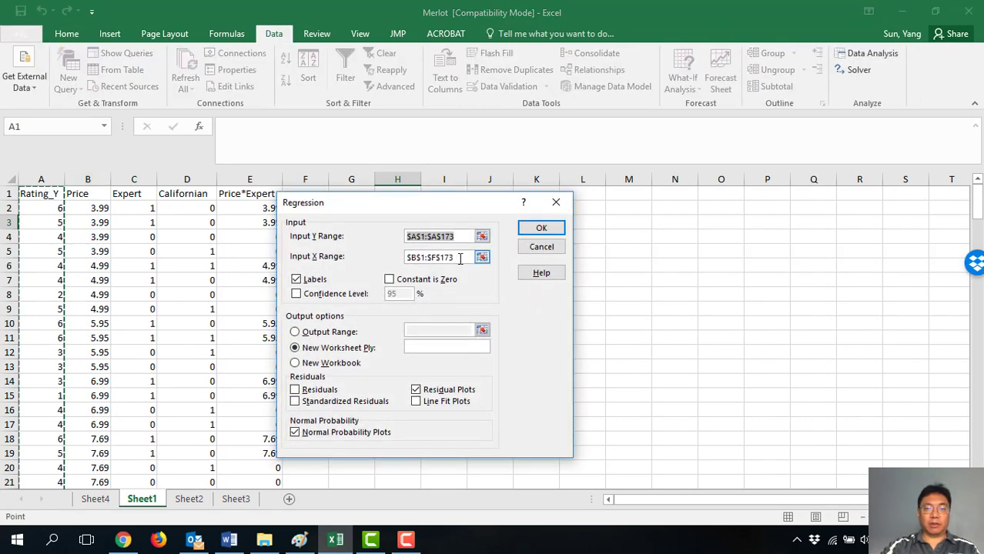
drag(460, 258, 374, 247)
key(BackSpace)
drag(106, 198, 275, 553)
drag(275, 517, 262, 441)
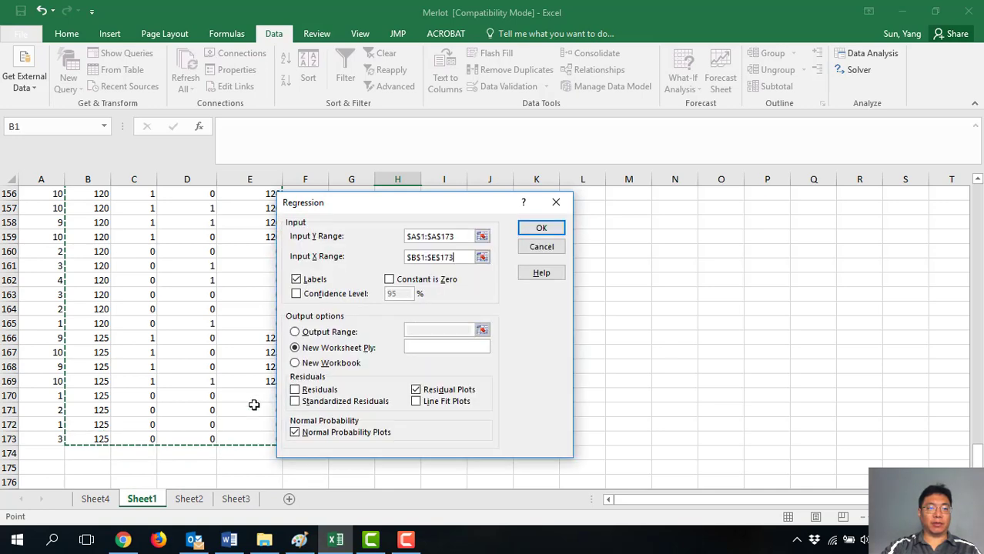
scroll(246, 348, up, 20)
scroll(244, 350, up, 20)
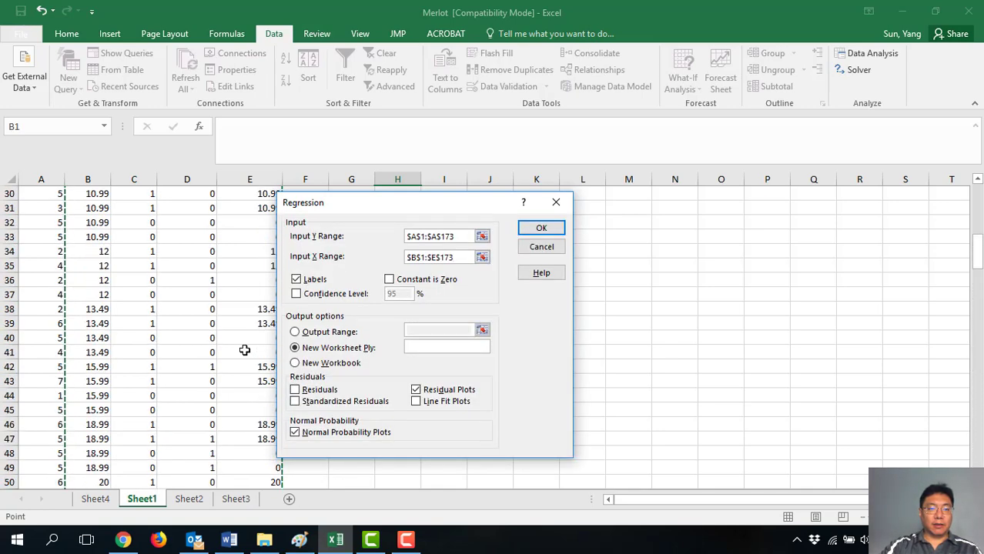
Run the regression with the current settings and review the P-values in the new output sheet's coefficient table
click(542, 228)
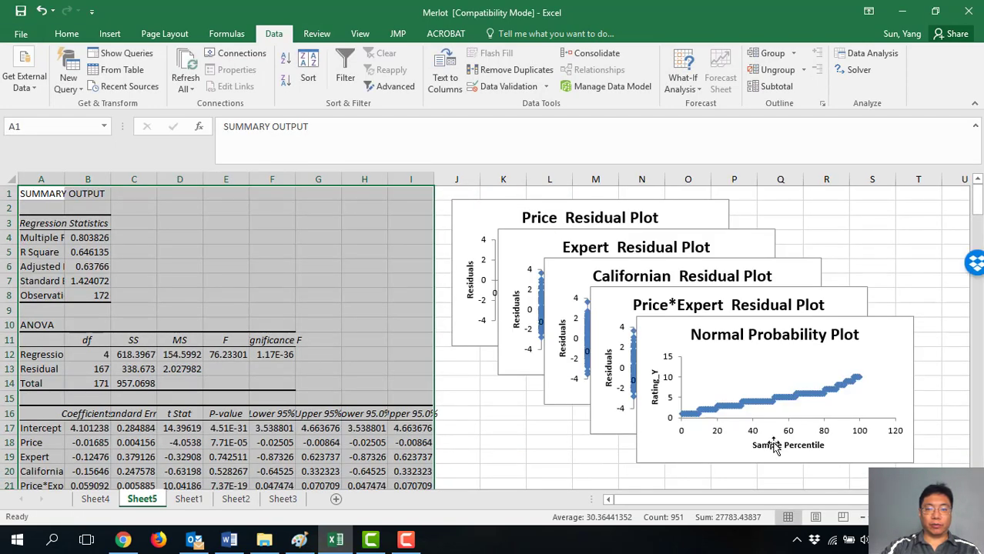
scroll(200, 399, down, 1)
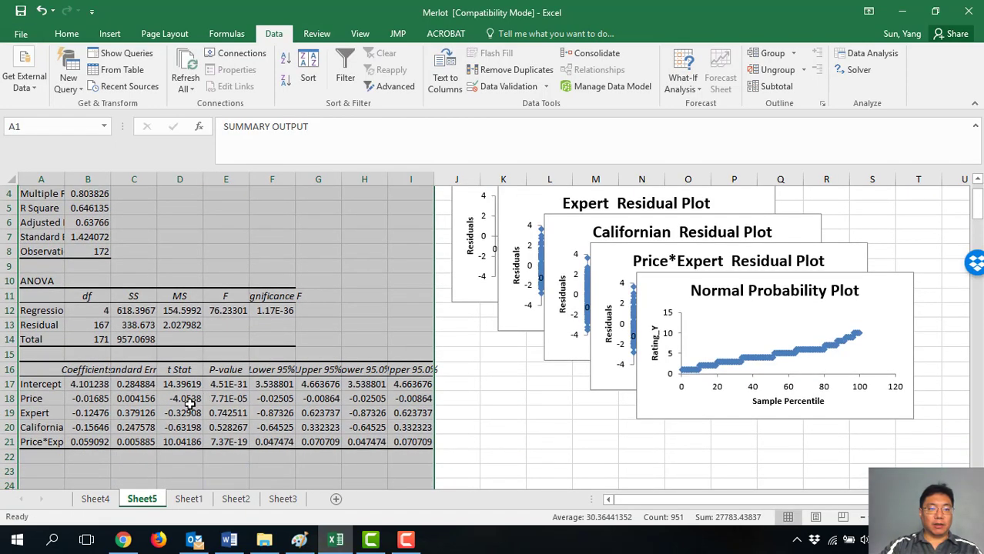
scroll(189, 403, up, 1)
scroll(181, 432, down, 1)
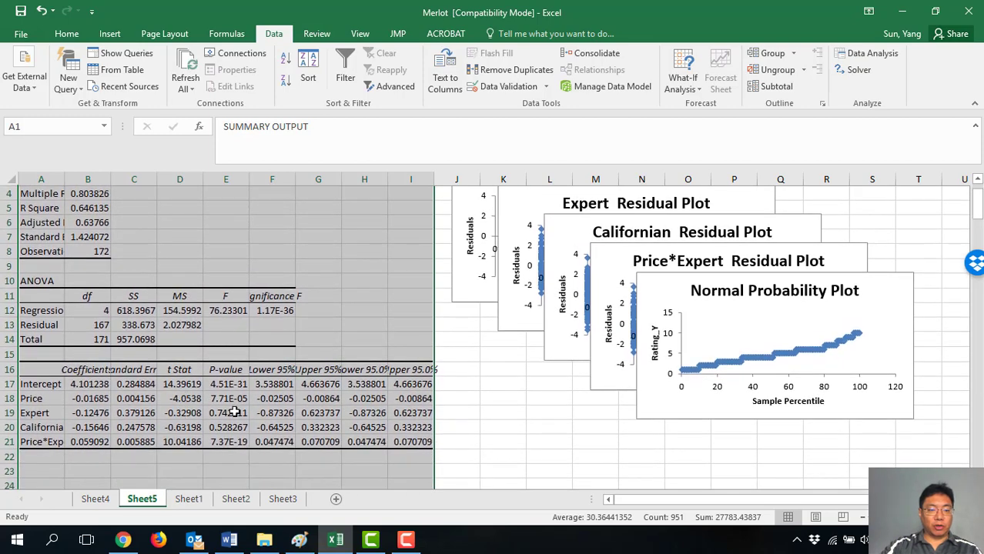
Colour the P-values of Expert and Californian red in the Sheet5 coefficient table
drag(235, 413, 234, 428)
click(66, 33)
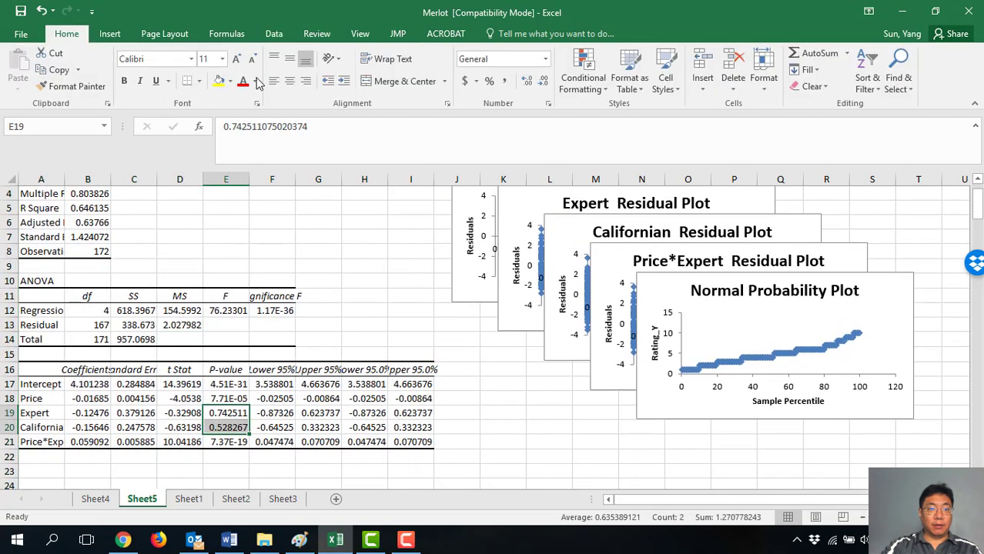
click(243, 81)
Compare the P-values of Expert and Californian and single out the Expert row as the least significant predictor
click(221, 413)
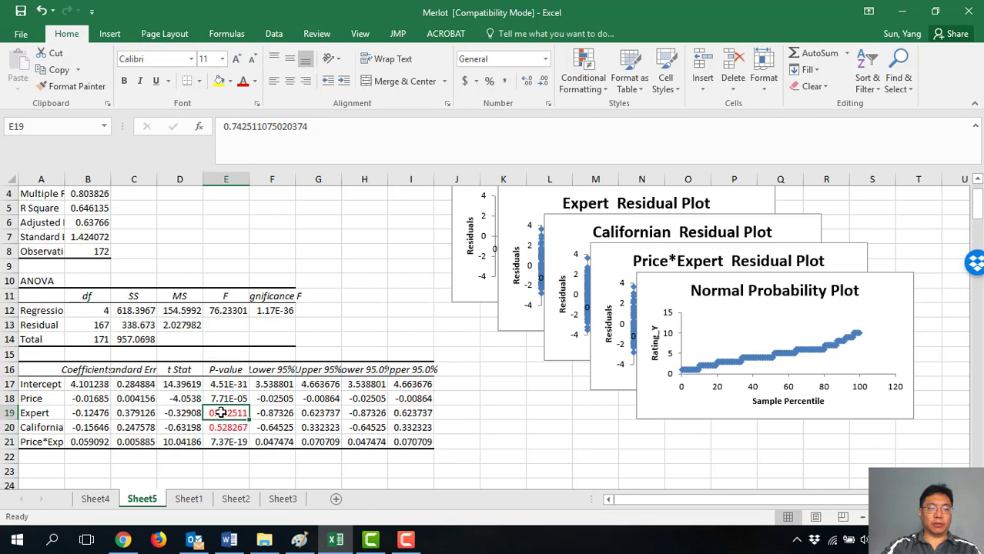
key(Down)
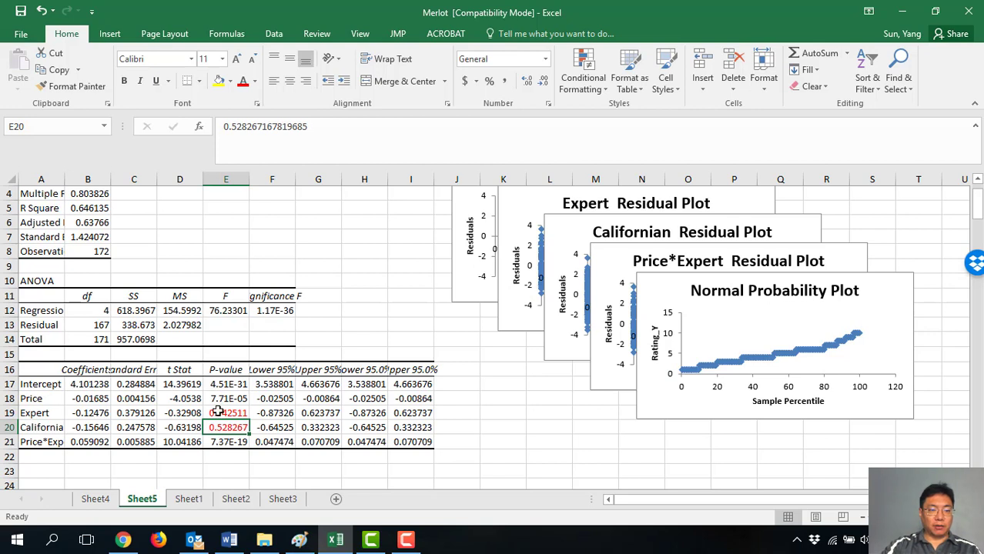
click(231, 411)
click(7, 413)
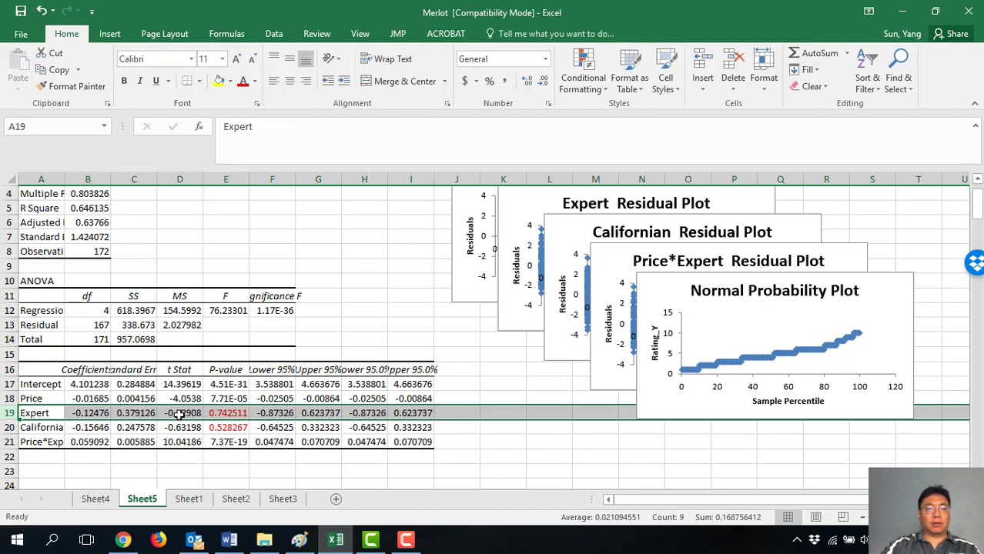
Delete the Expert column from the data on Sheet1
click(189, 501)
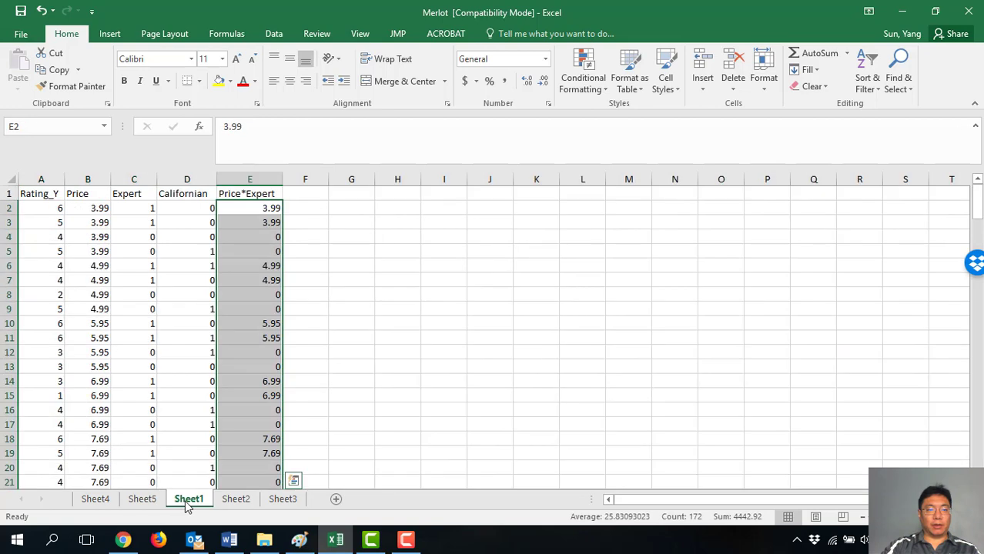
click(134, 179)
right_click(134, 183)
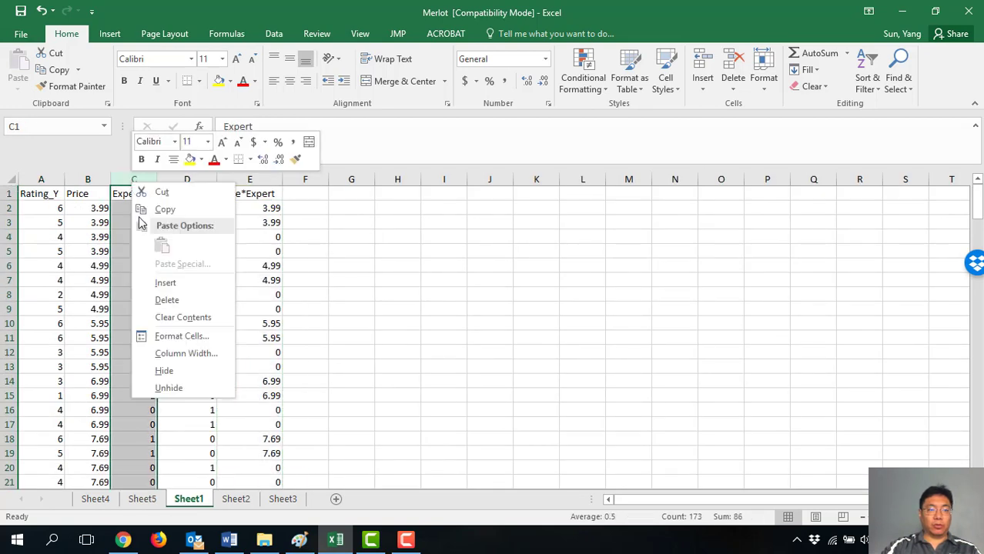
click(165, 300)
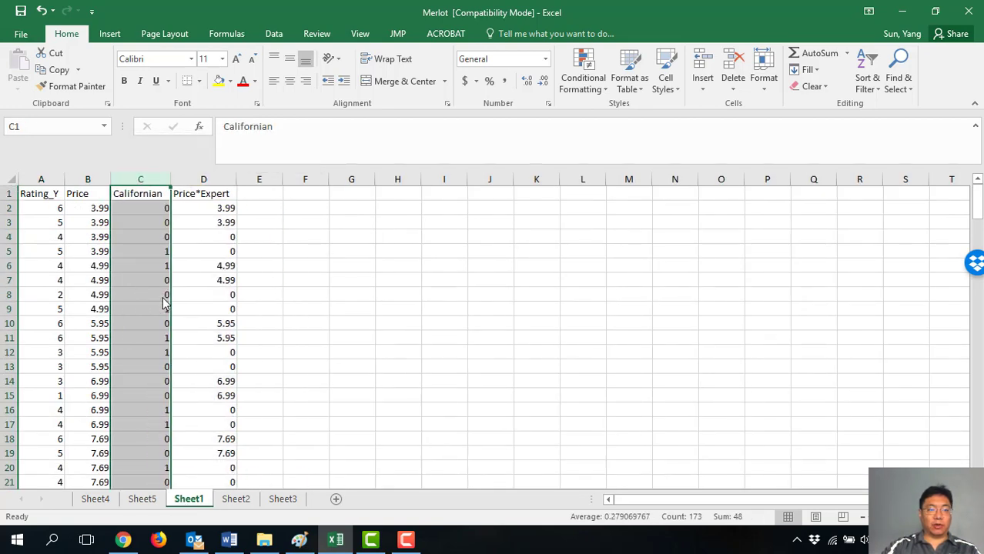
click(266, 199)
Run another Regression analysis with the Input X Range set to the remaining predictors, $B$1:$D$173
click(274, 34)
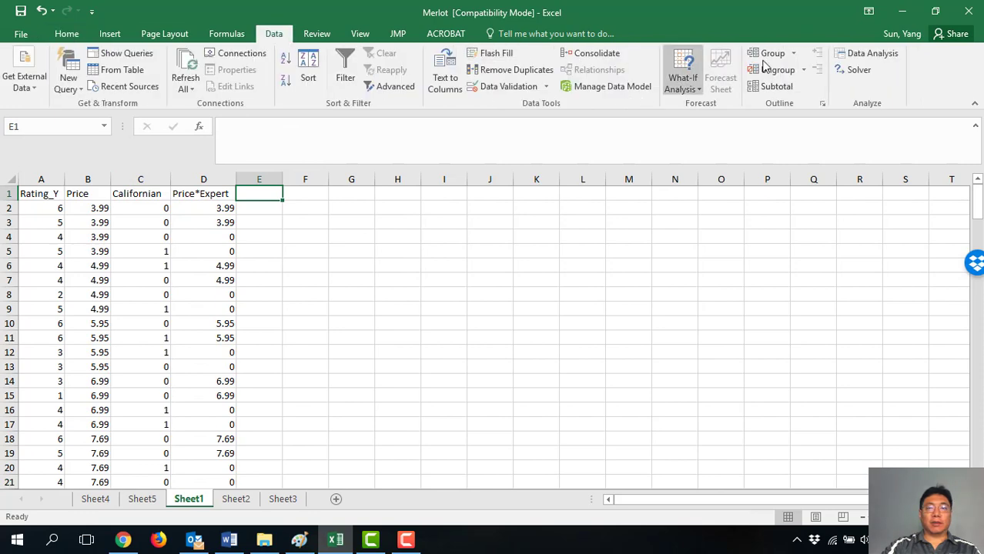
click(870, 53)
click(539, 291)
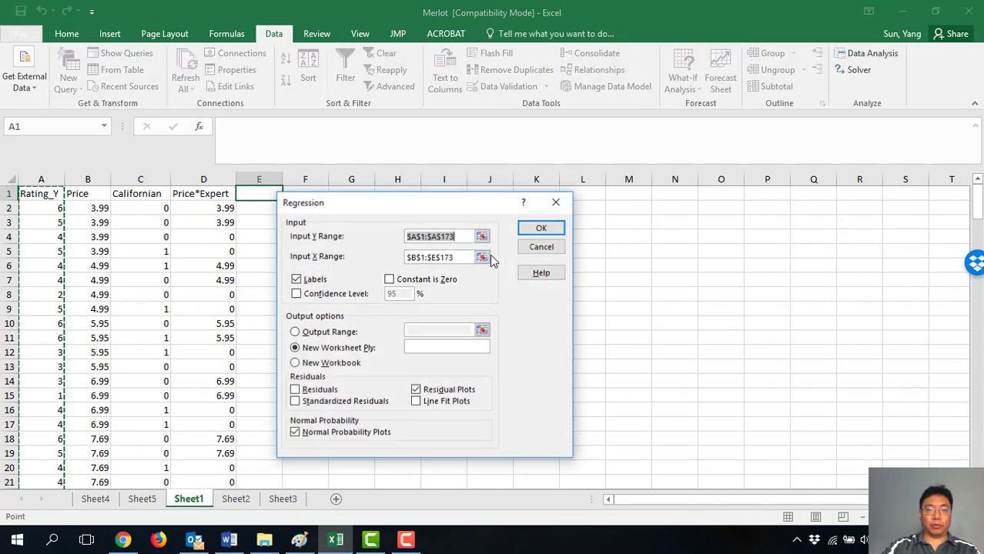
double_click(465, 257)
key(BackSpace)
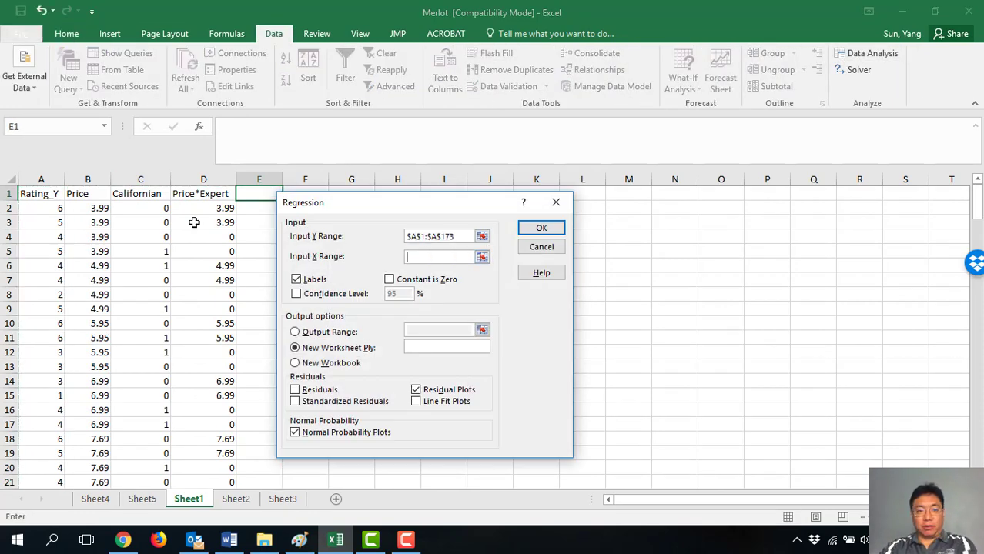
drag(91, 194, 216, 464)
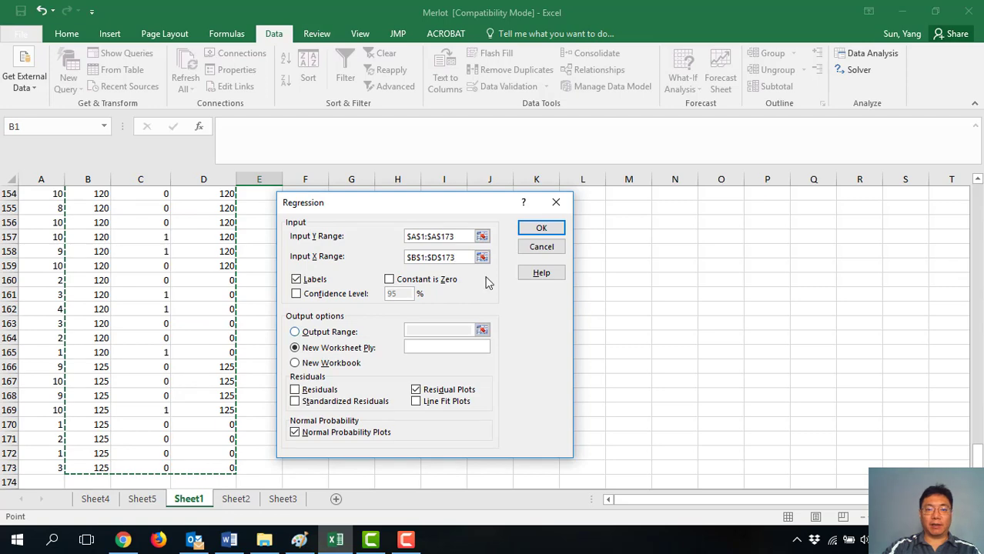
click(539, 230)
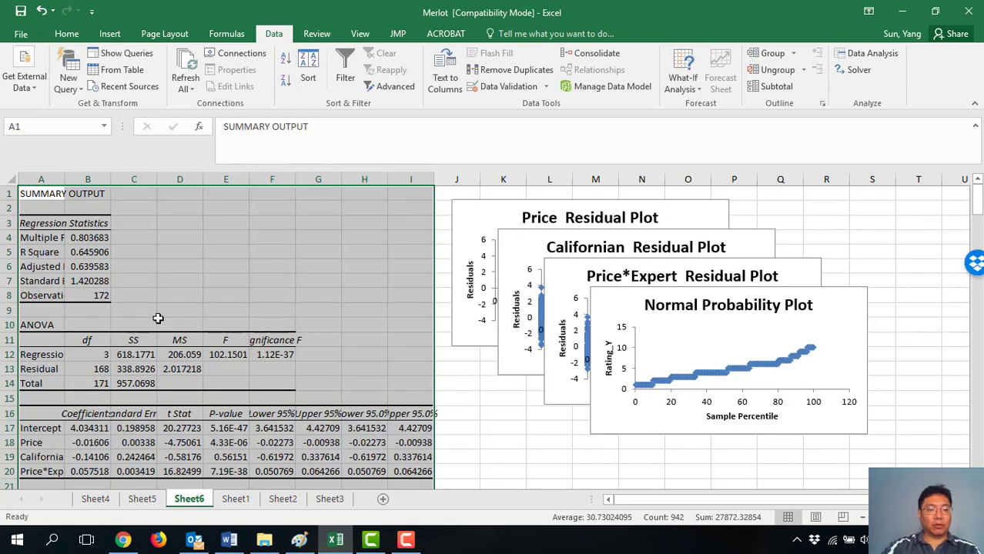
Colour the P-value of Californian red on Sheet6 and select its row as the predictor to remove
click(230, 456)
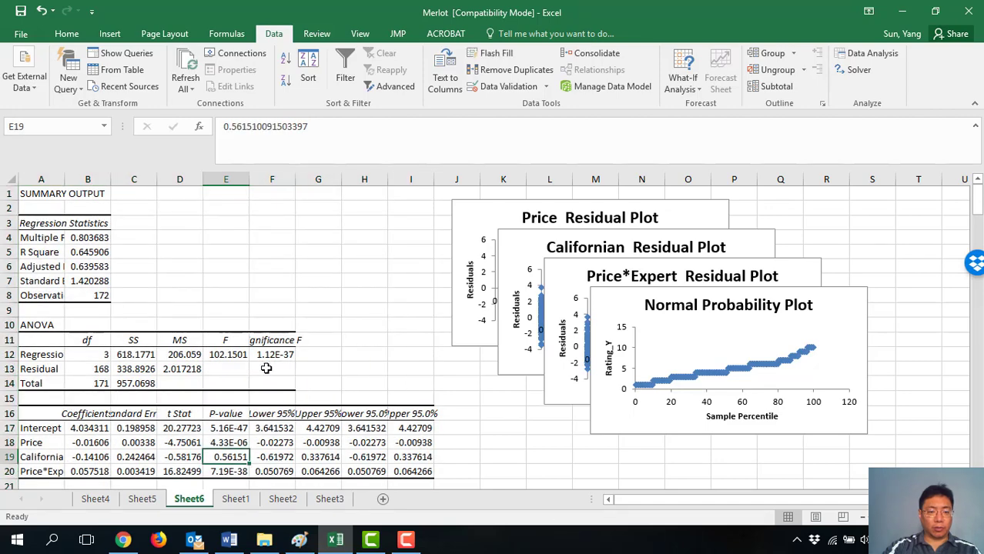
click(109, 33)
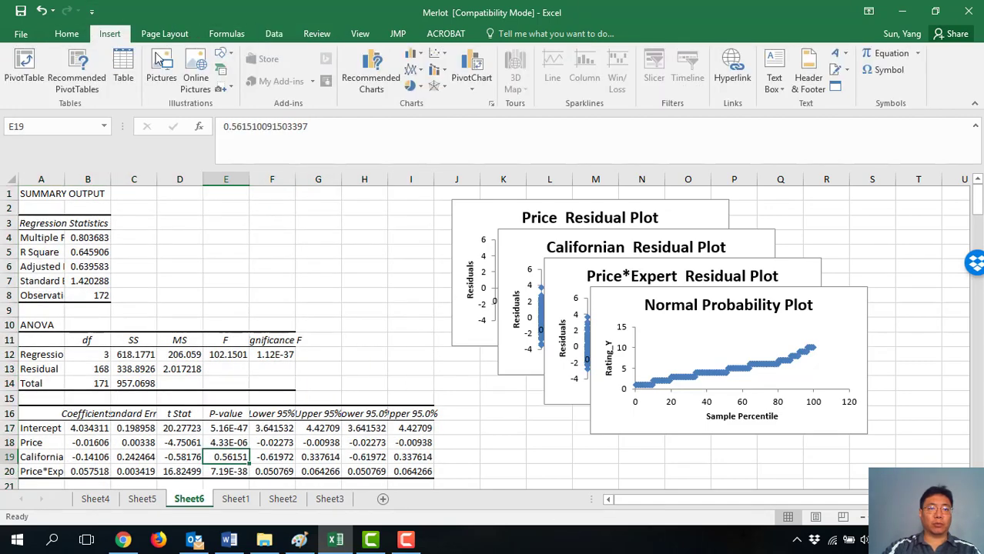
click(66, 34)
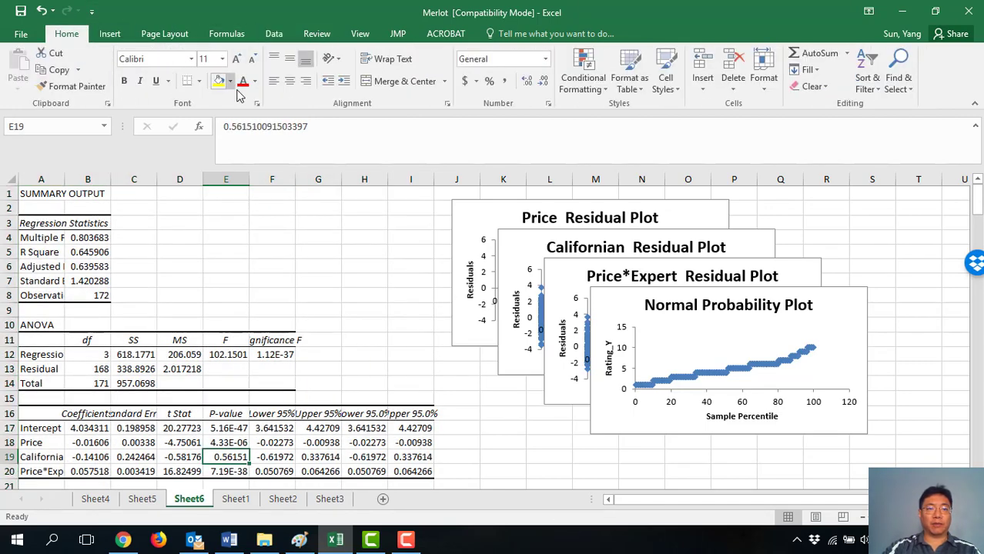
click(6, 457)
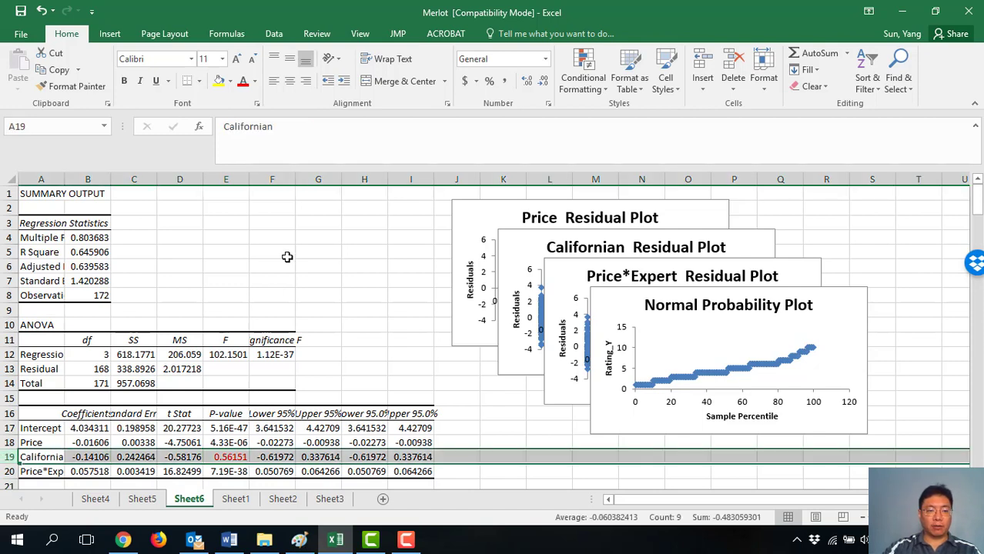
Delete the Californian column from the data on Sheet1
click(235, 501)
scroll(216, 351, up, 18)
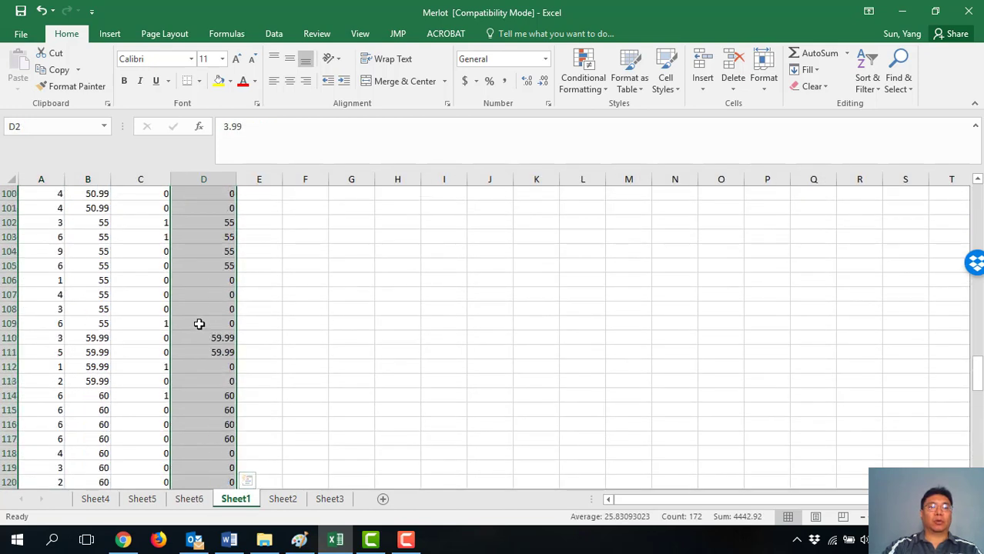
scroll(198, 324, up, 20)
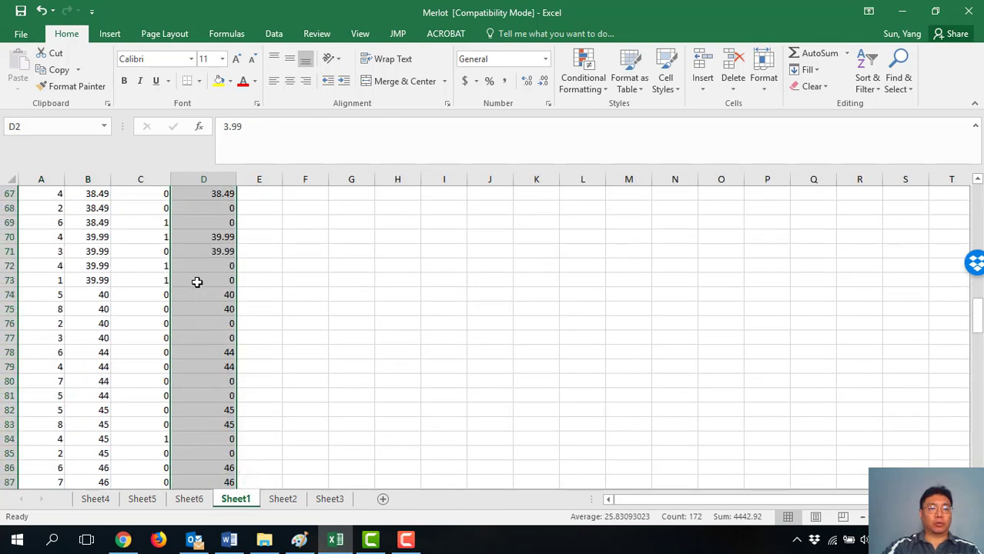
click(139, 176)
right_click(138, 176)
click(194, 293)
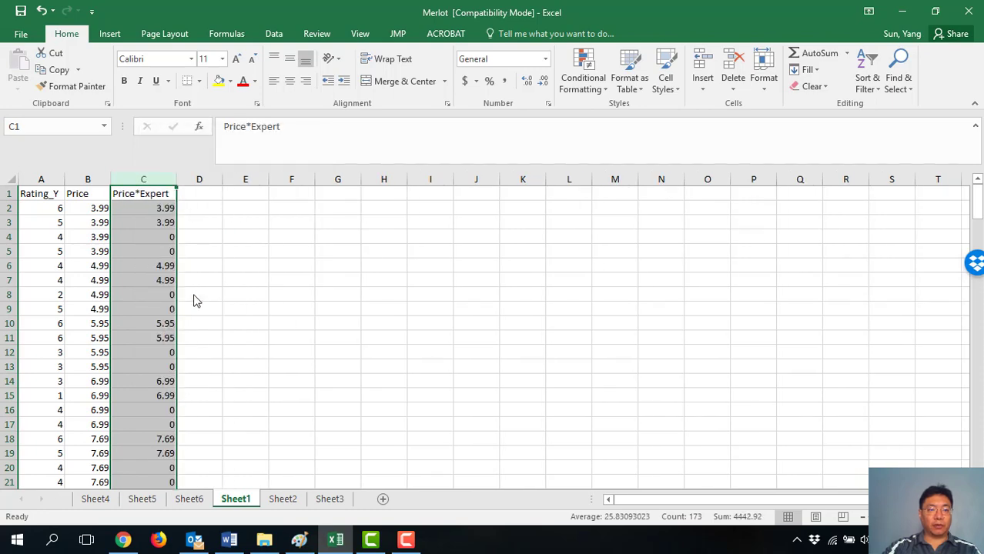
click(246, 248)
Run another Regression analysis with the Input X Range set to Price and Price*Expert, $B$1:$C$173
click(273, 33)
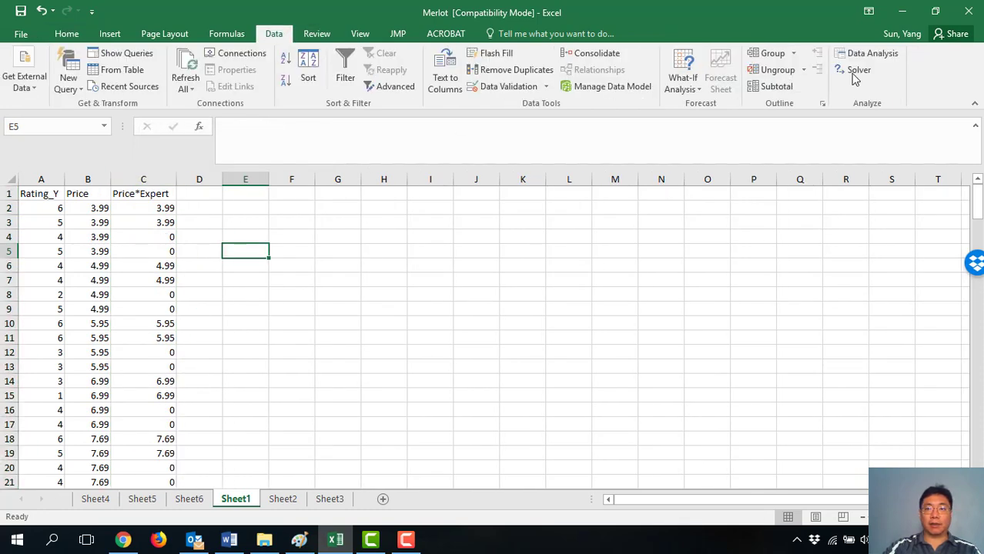
click(854, 56)
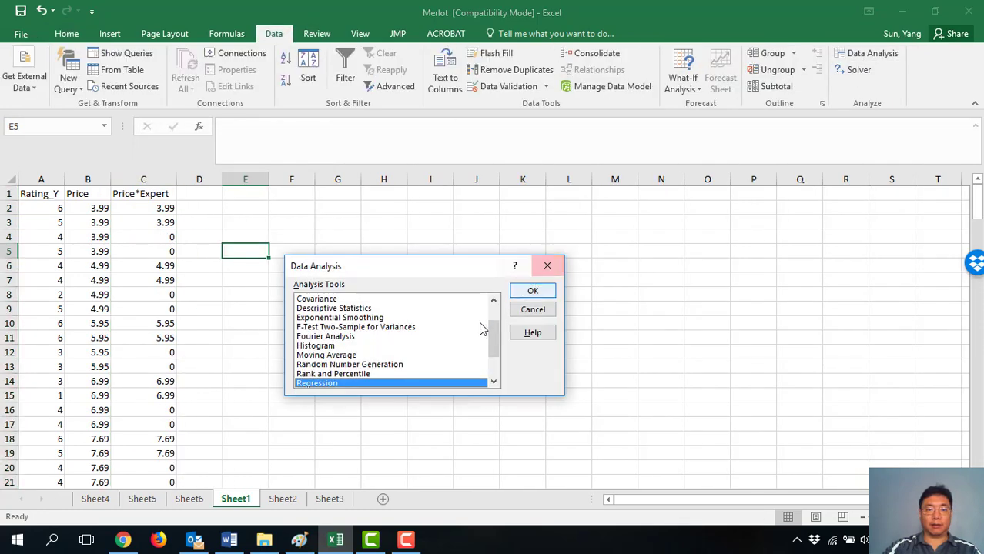
click(533, 292)
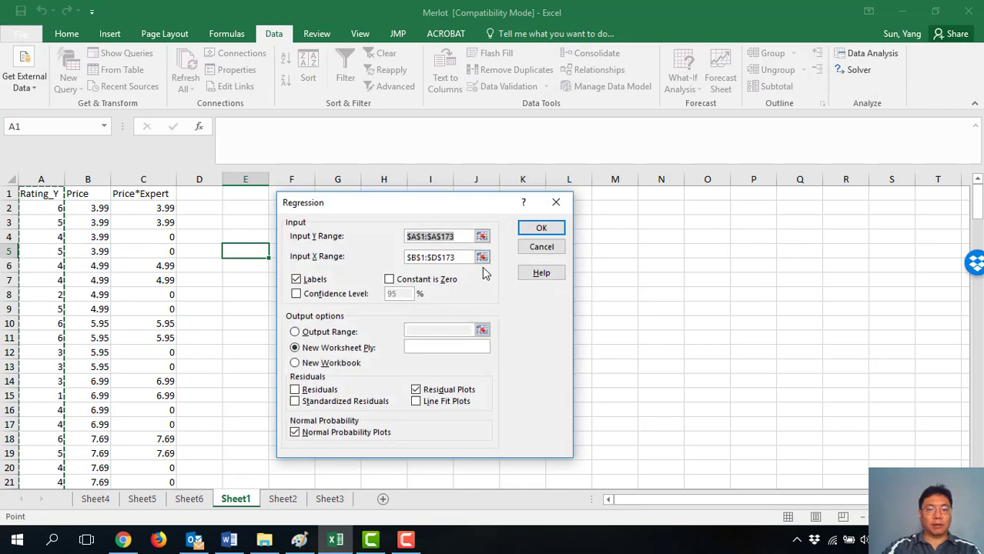
drag(465, 257, 408, 257)
key(BackSpace)
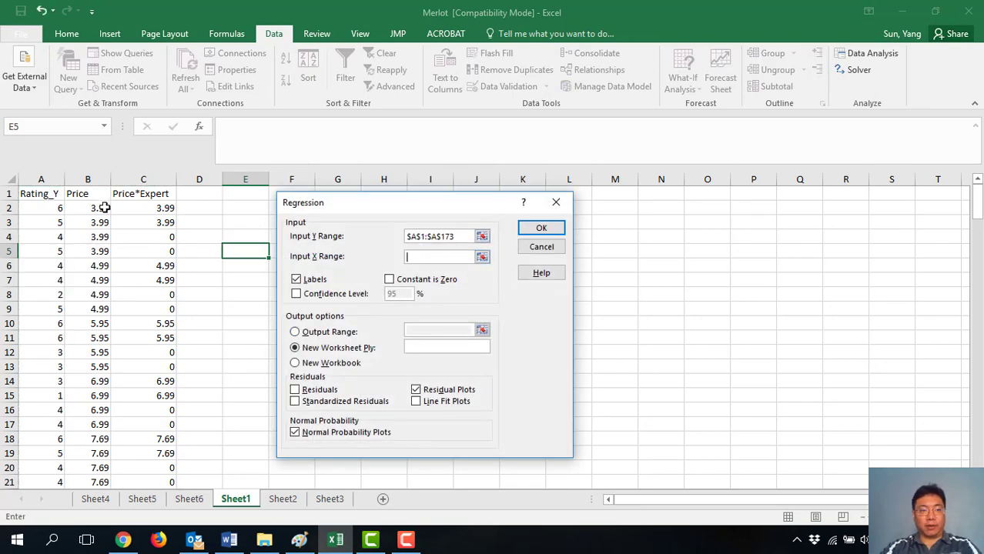
drag(88, 193, 147, 457)
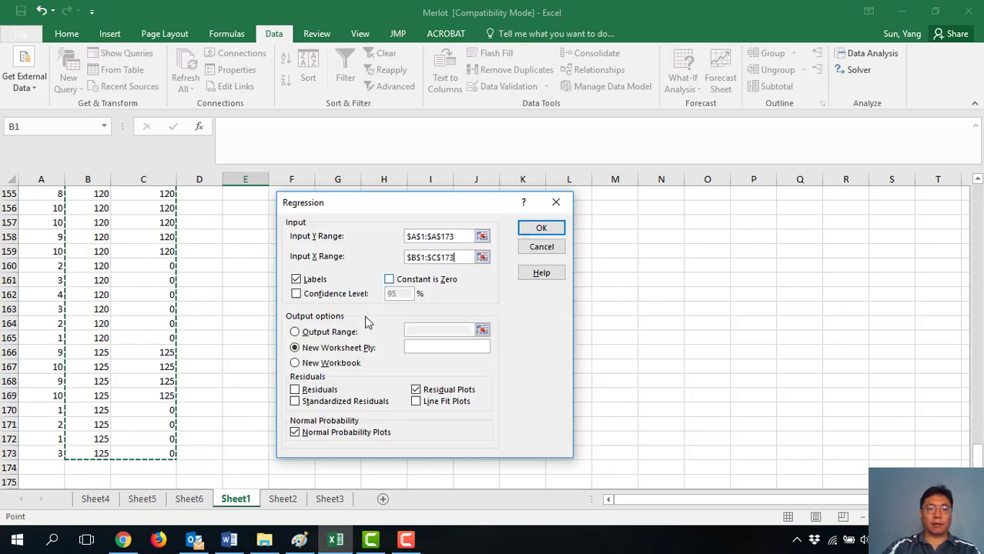
click(540, 233)
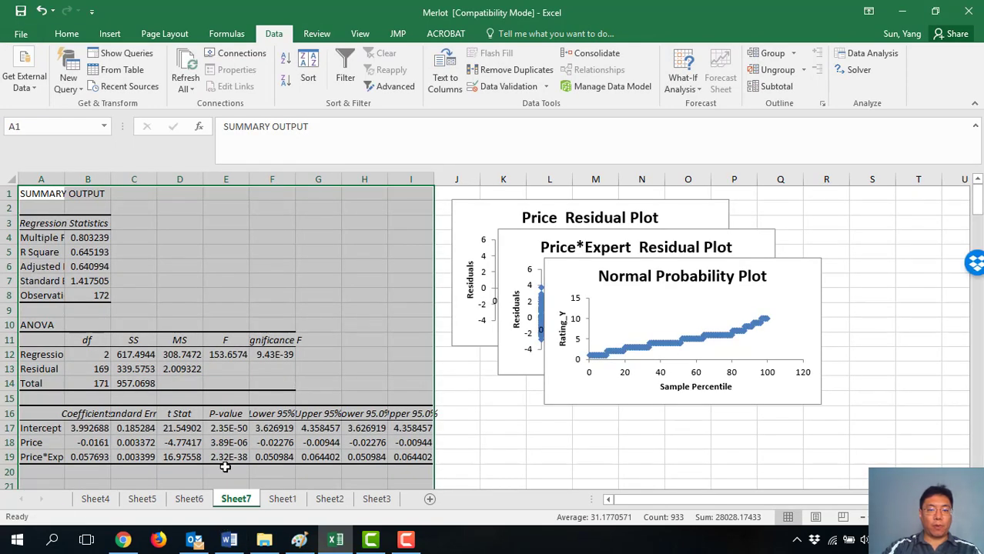
Move the Normal Probability Plot and the Price*Expert Residual Plot apart so that they uncover the Price Residual Plot
drag(574, 278, 712, 354)
drag(536, 251, 752, 221)
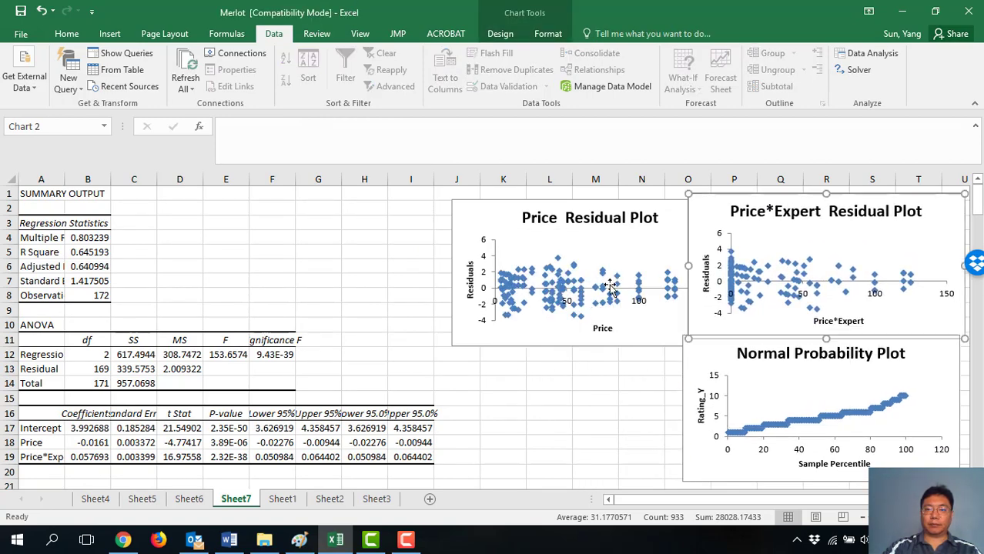
Colour the P-values of Price and Price*Expert green in the Sheet7 coefficient table
click(221, 445)
drag(221, 445, 220, 461)
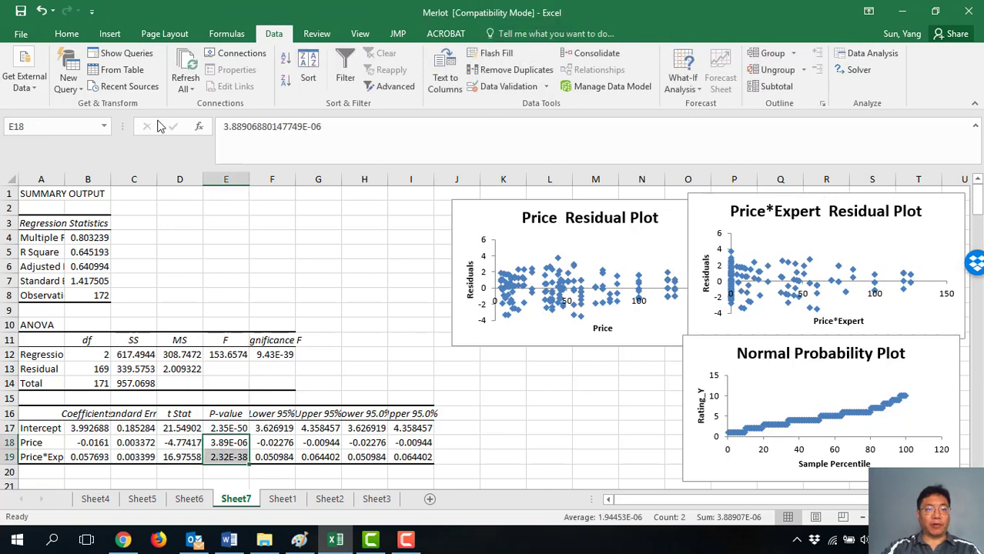
click(67, 34)
click(255, 81)
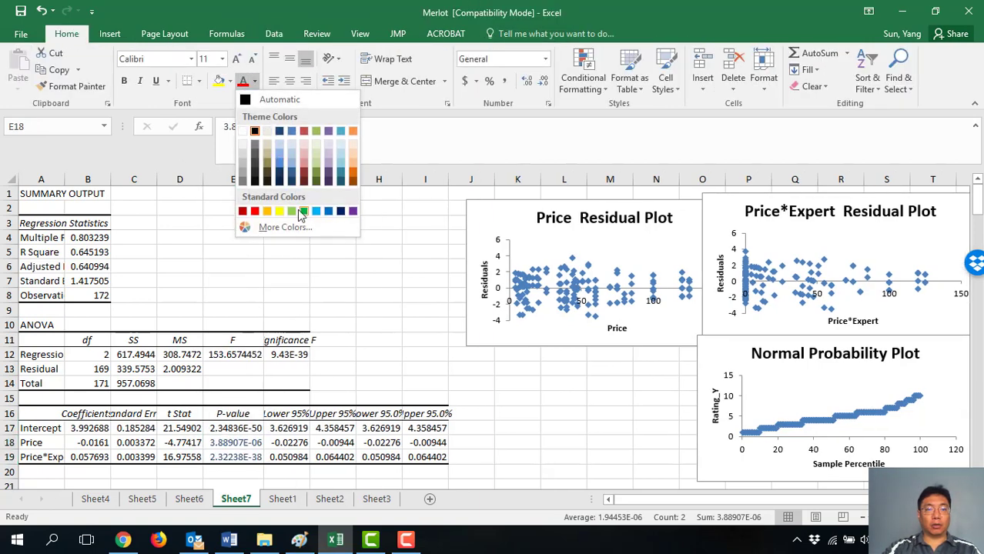
click(300, 194)
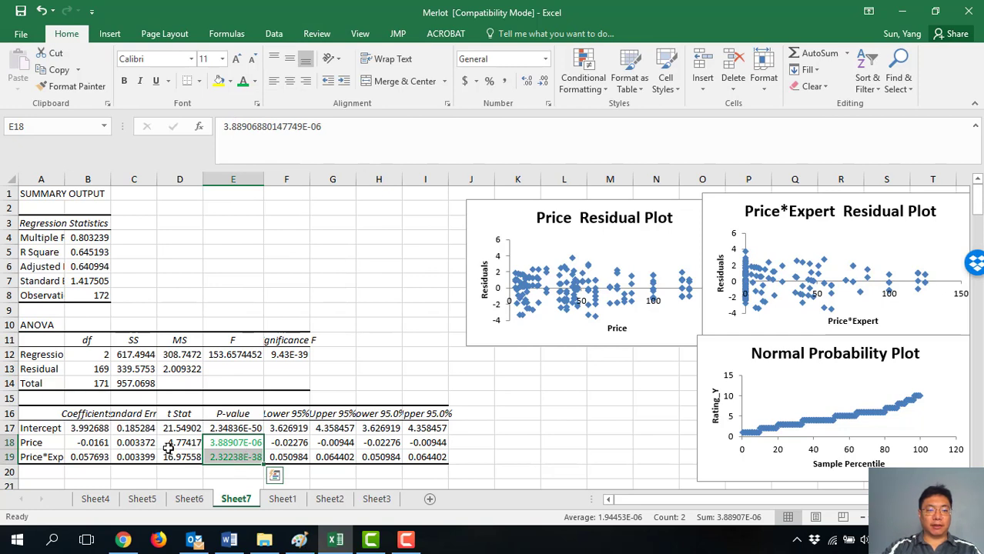
Apply the same green font colour to the coefficients of Price and Price*Expert
click(91, 444)
drag(248, 445, 240, 457)
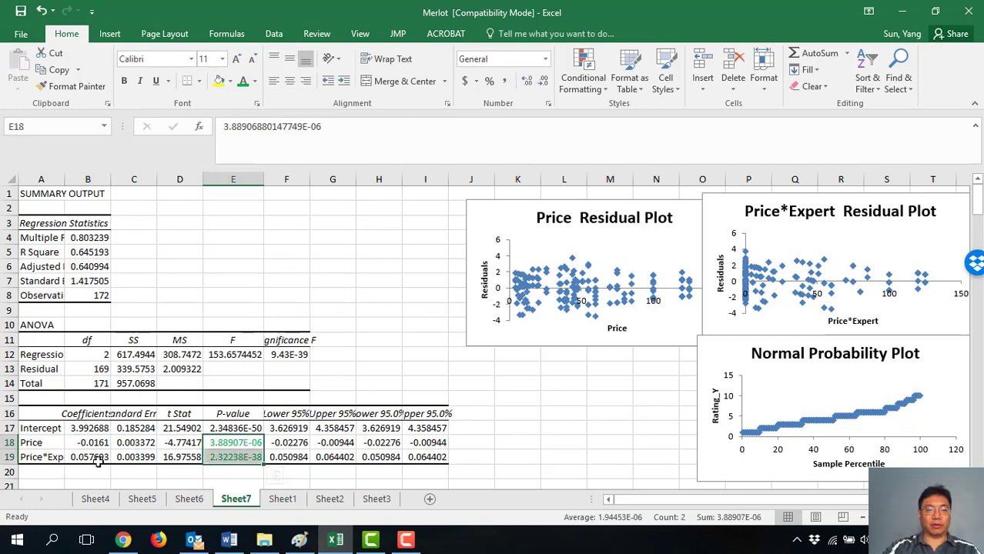
drag(88, 444, 88, 455)
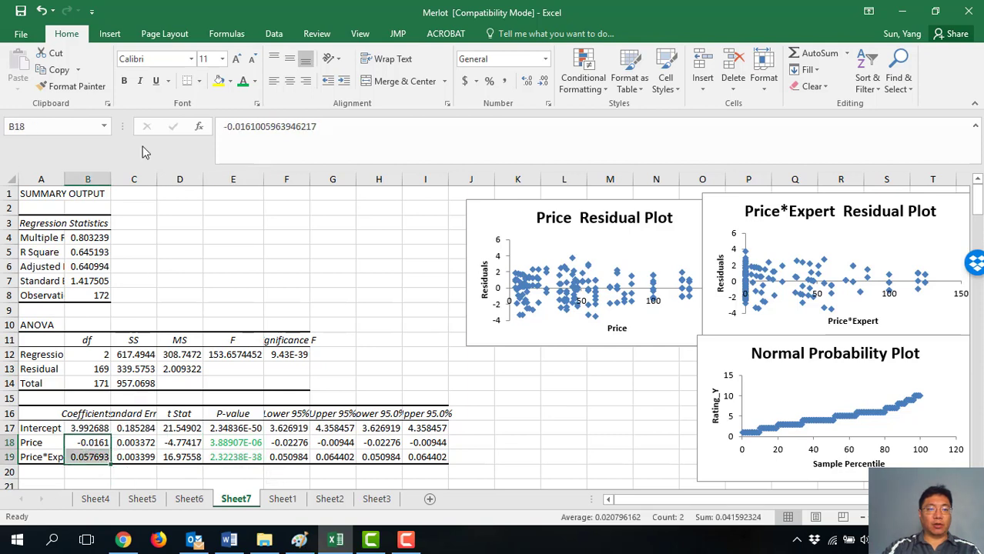
click(242, 82)
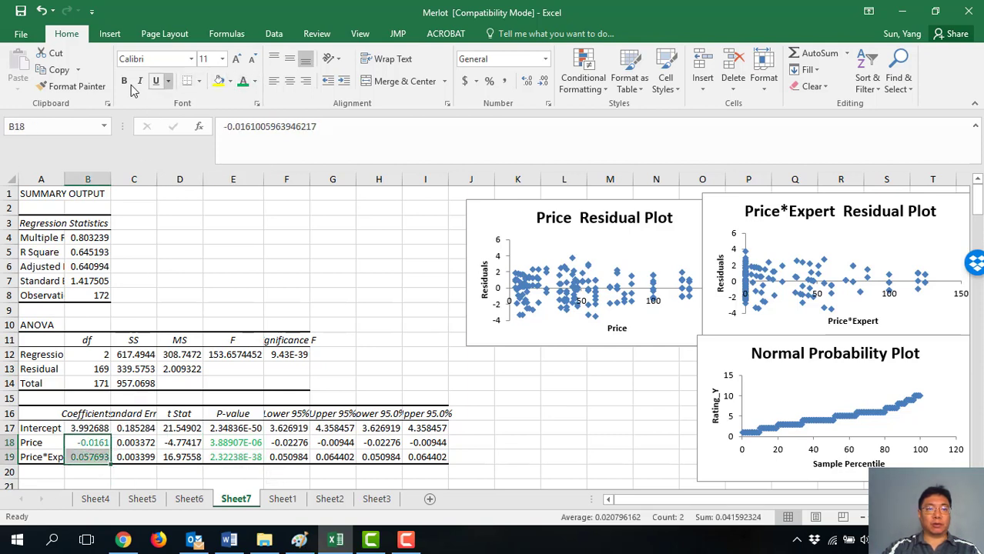
Make the coefficients of Price and Price*Expert bold and inspect each of the two values
click(76, 475)
click(90, 429)
click(90, 445)
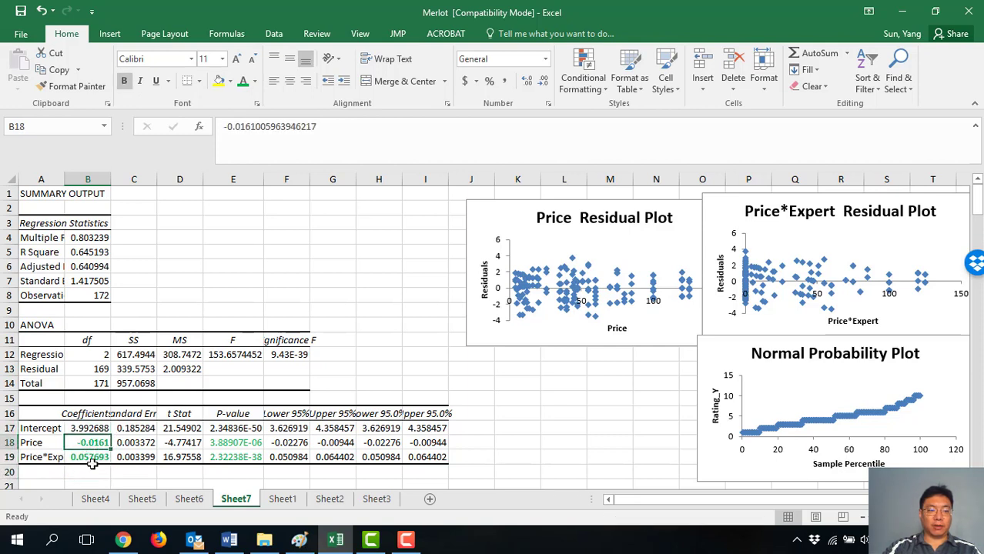
click(91, 458)
click(88, 445)
click(88, 457)
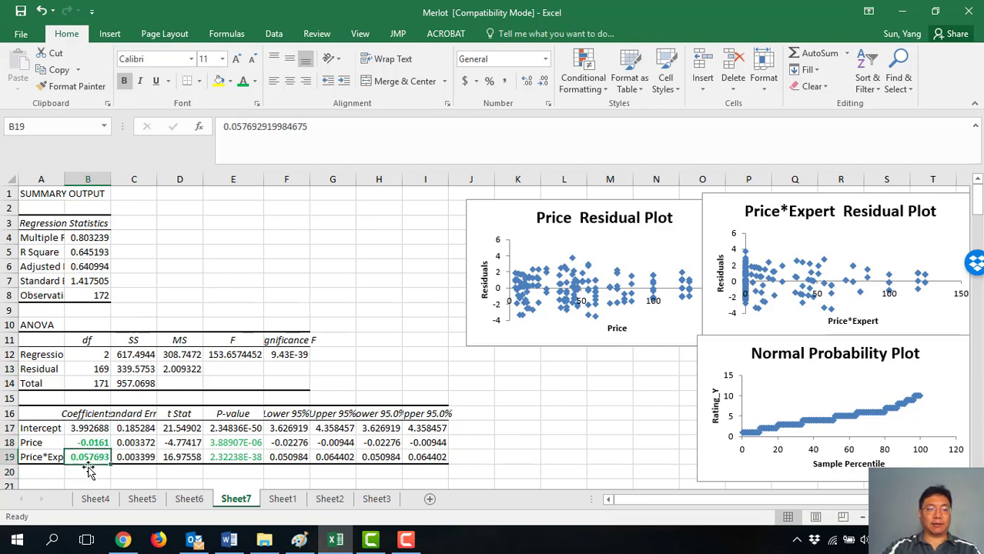
click(88, 443)
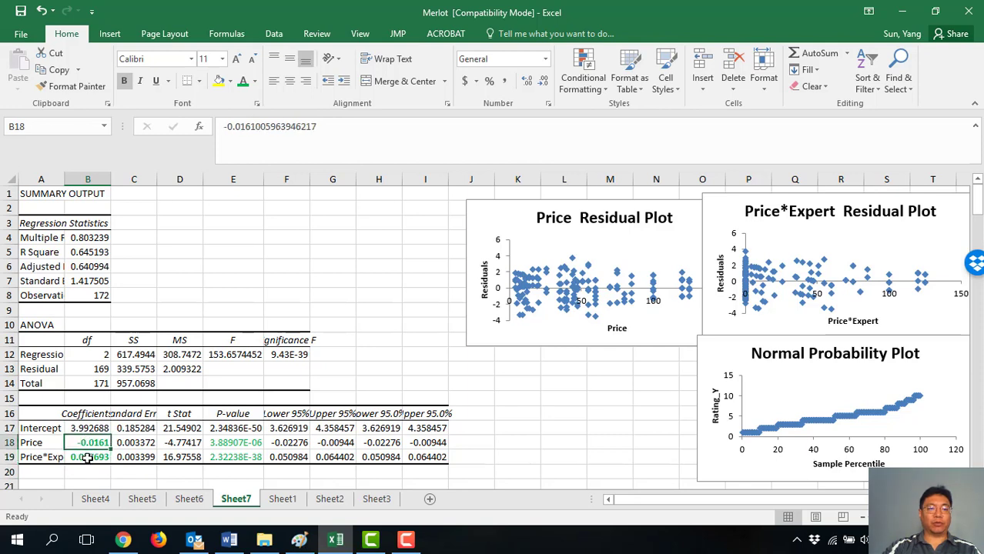
click(88, 458)
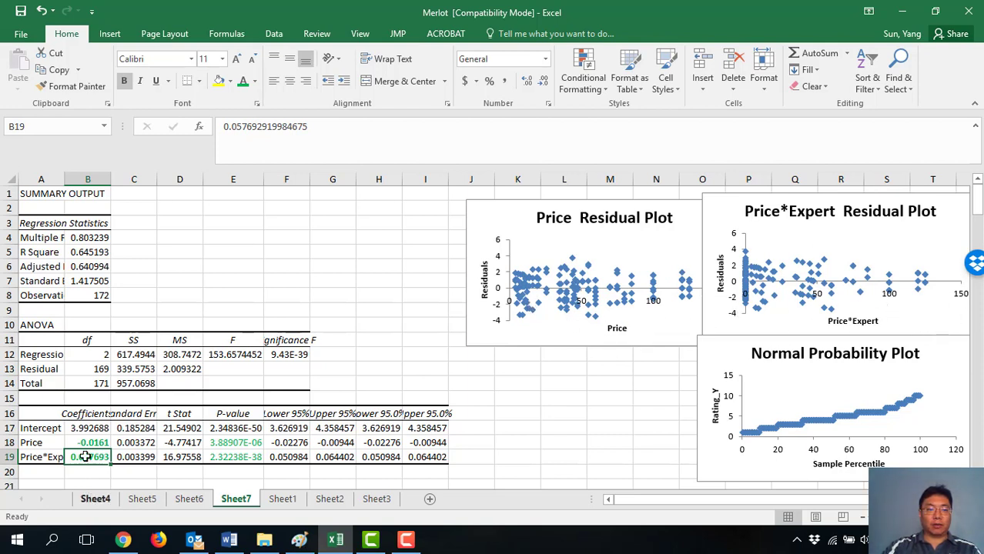
Apply the green font colour to the Adjusted R Square value in the regression statistics
click(87, 253)
click(86, 264)
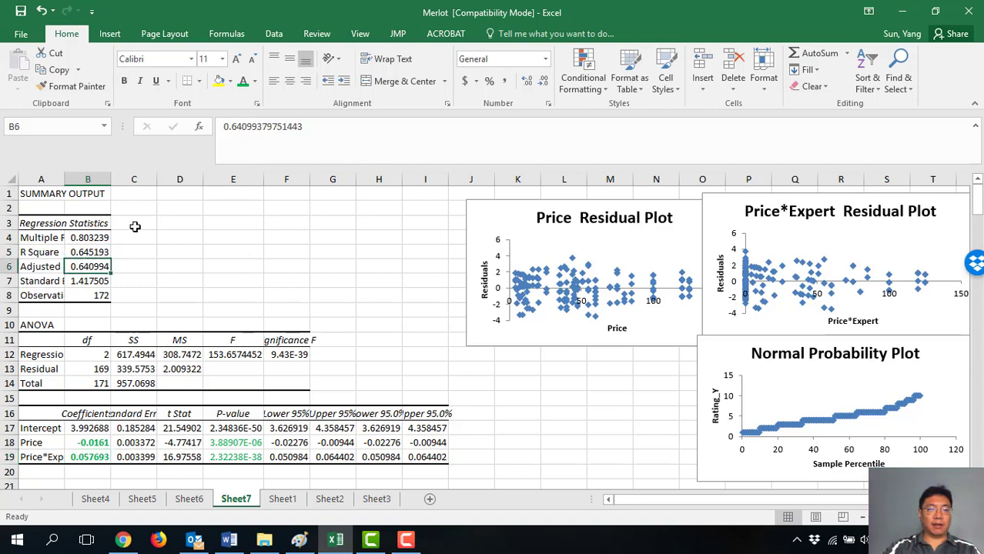
click(242, 80)
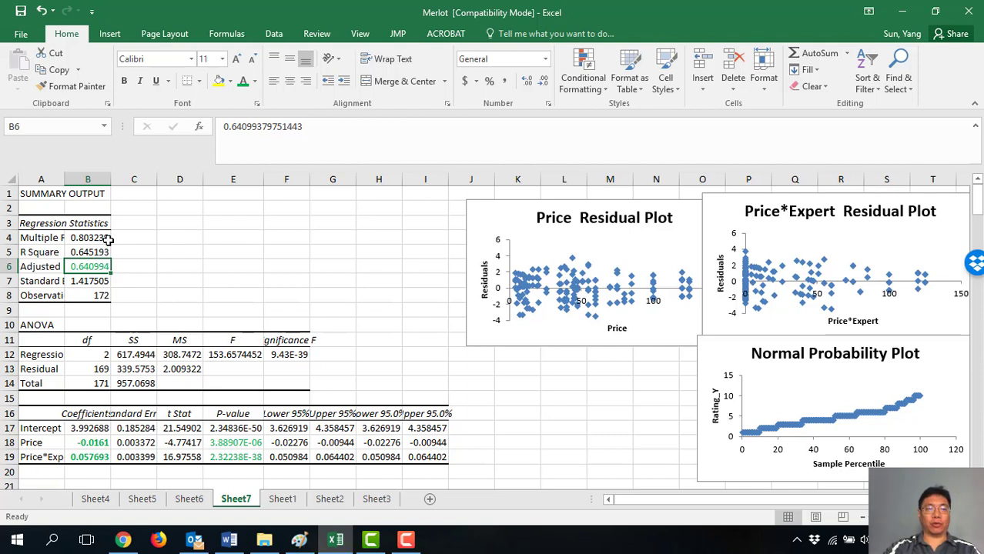
Widen column A to fit its row labels better, and make all three coefficients in B17:B19, including Intercept, bold
drag(64, 180, 92, 186)
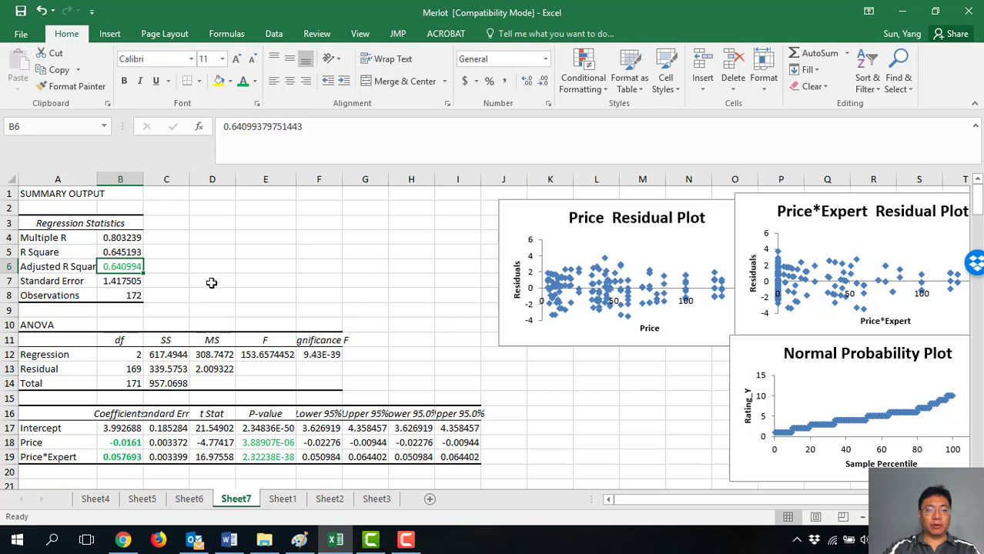
drag(137, 430, 129, 456)
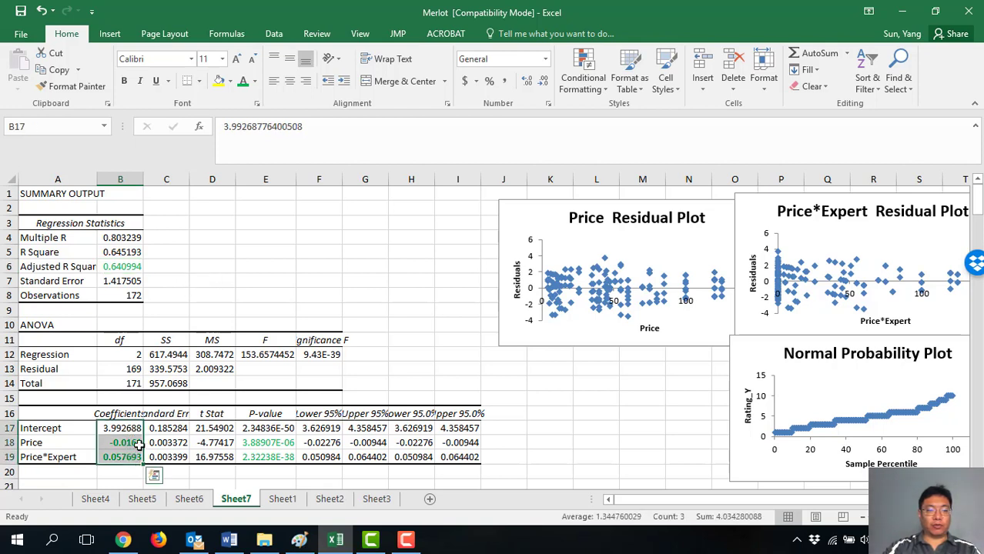
click(124, 80)
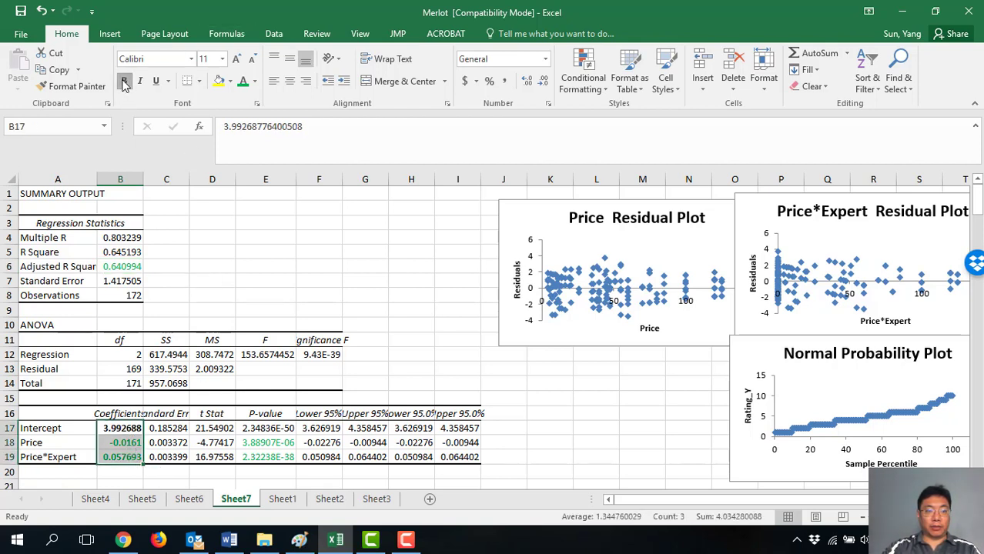
Enter the fitted model equation "y = 3.99 -0.016*Price + 0.058*Price*Expert" in cell D5
click(220, 251)
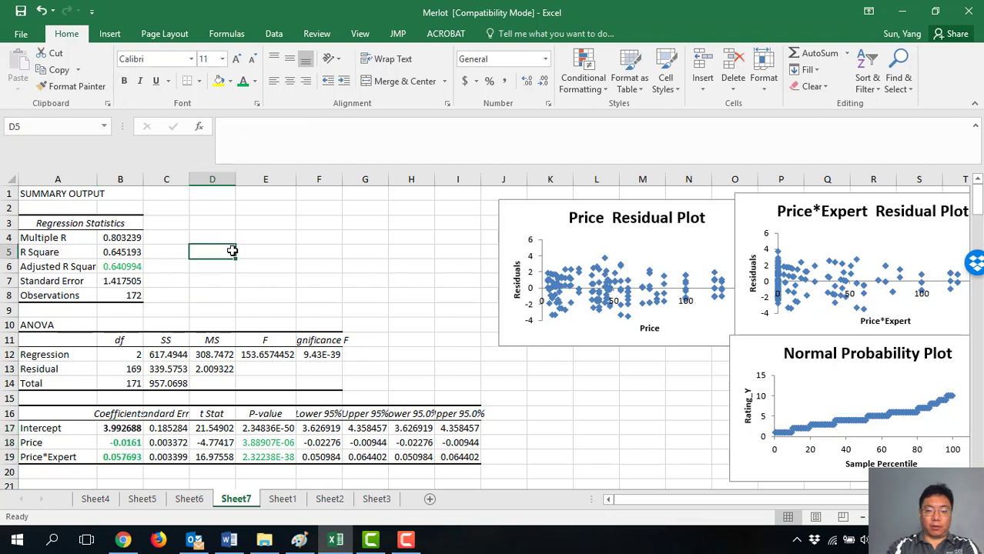
text(y = 3.99 -0.)
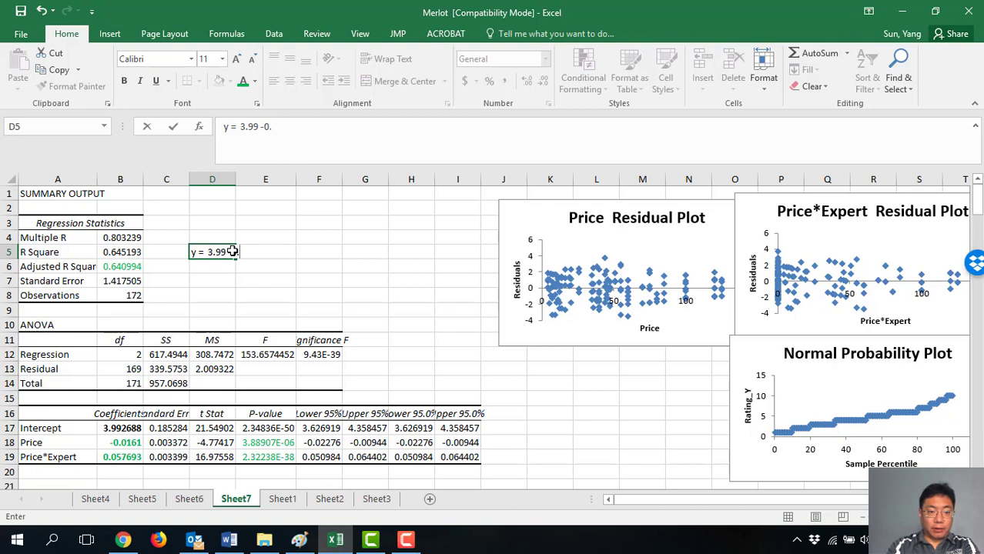
text(016*Price + 0.05)
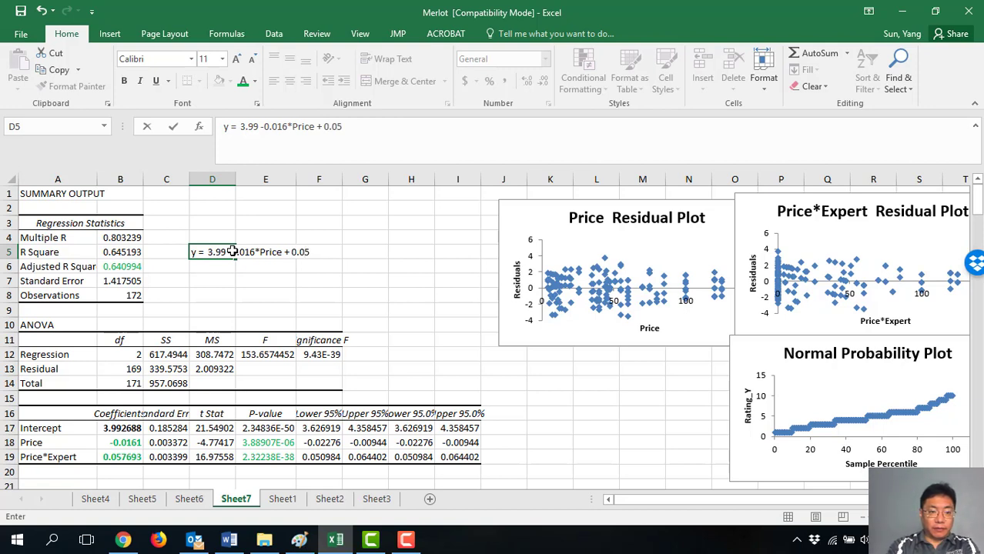
text(*)
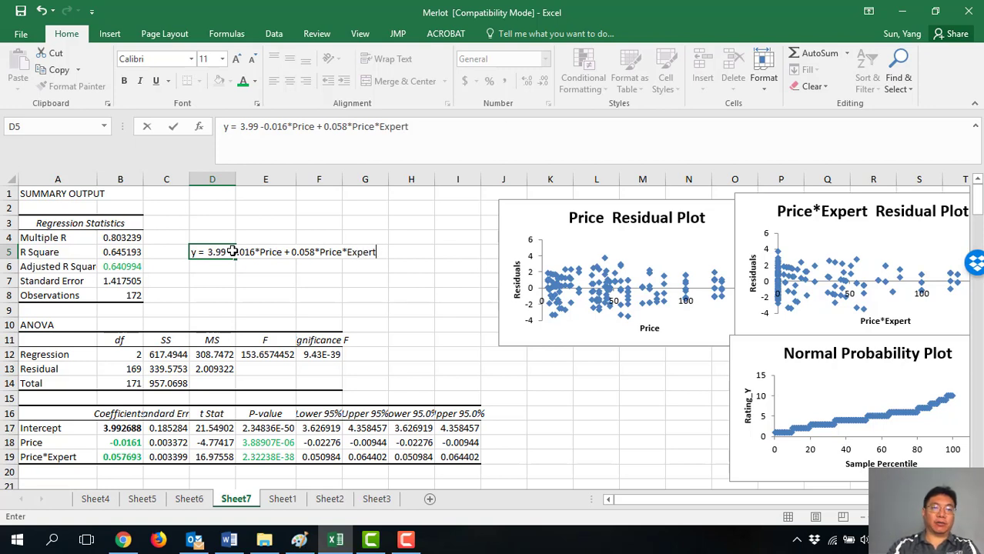
key(Return)
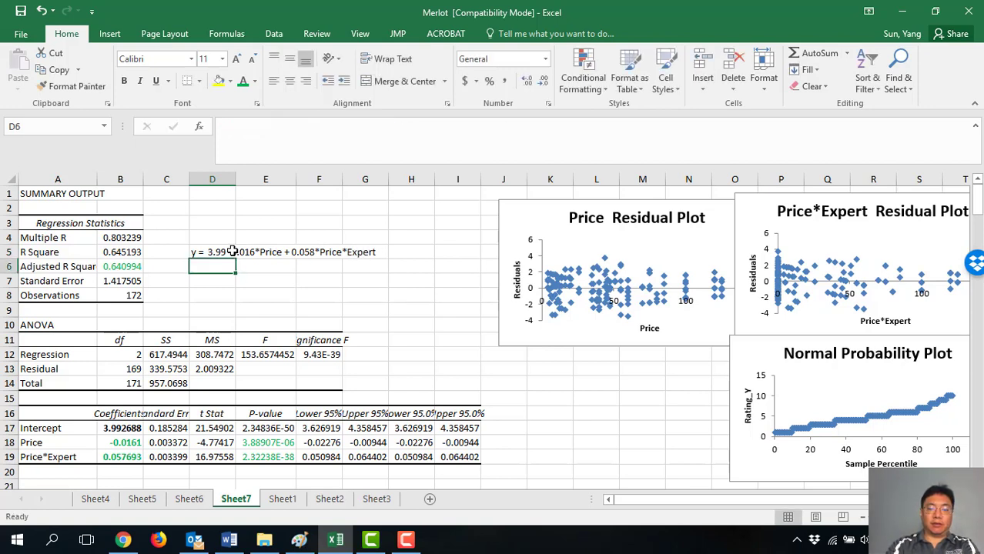
Enter the factored form of the equation, "y = 3.99 + (-0.016 + 0.058*Expert) *Price", in cell D6
text(y)
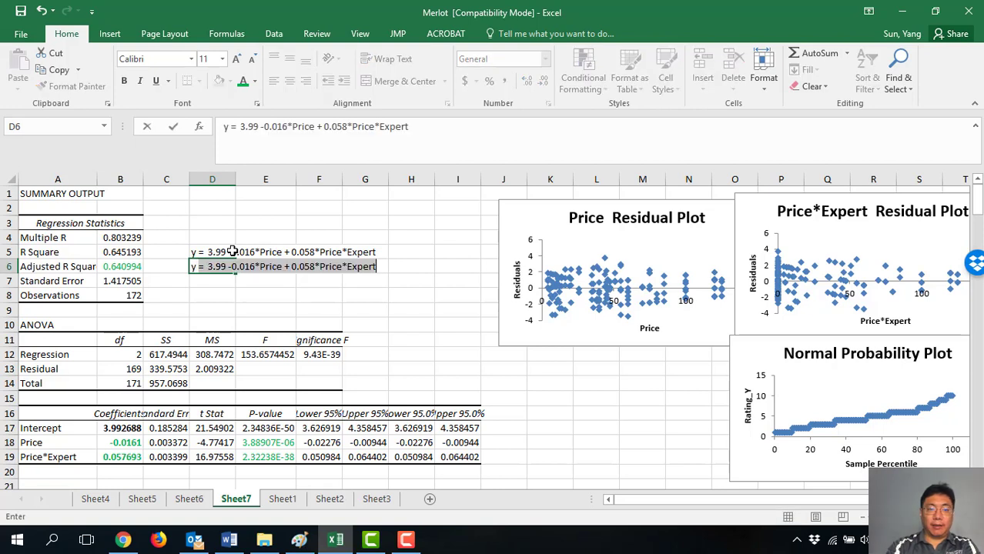
text( -)
text( = 3.)
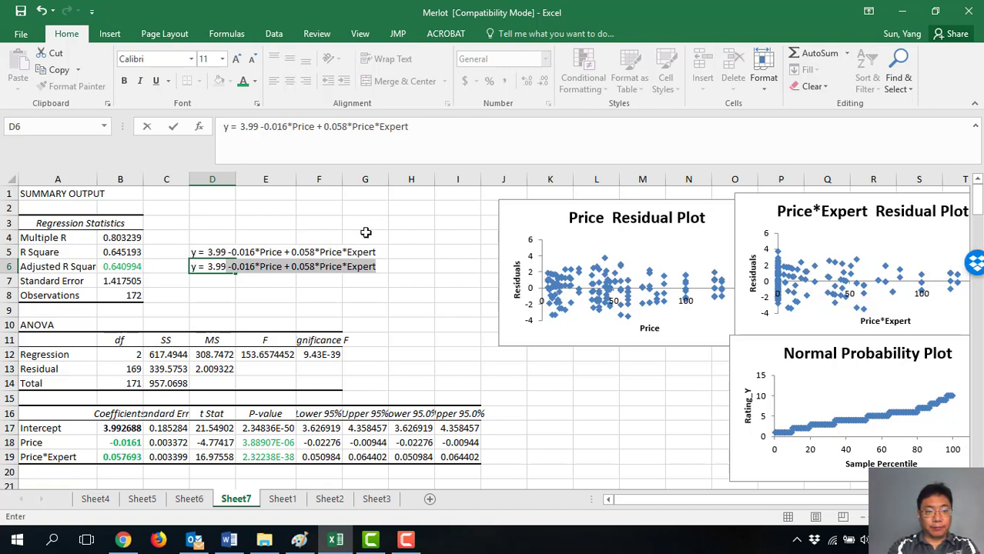
text(+ ()
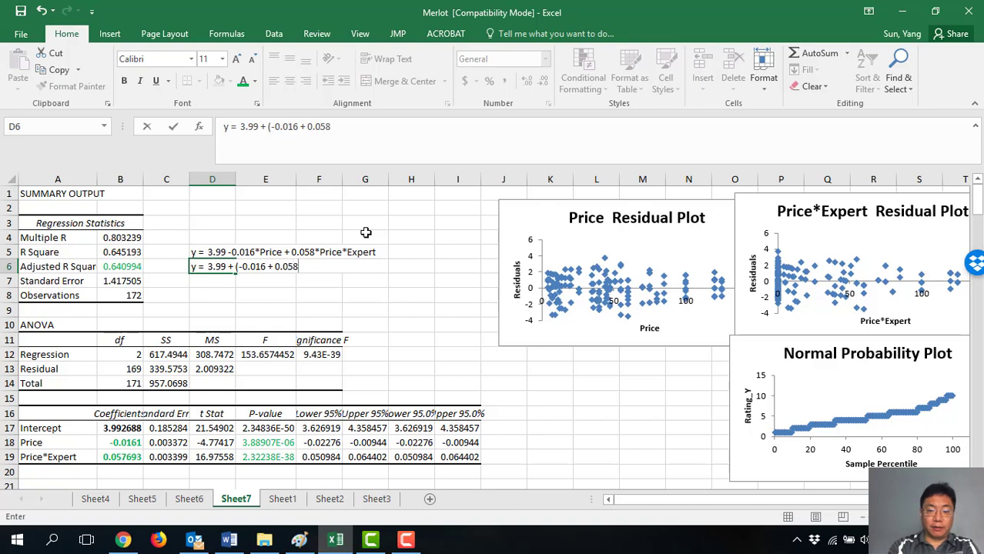
text(Expert) *)
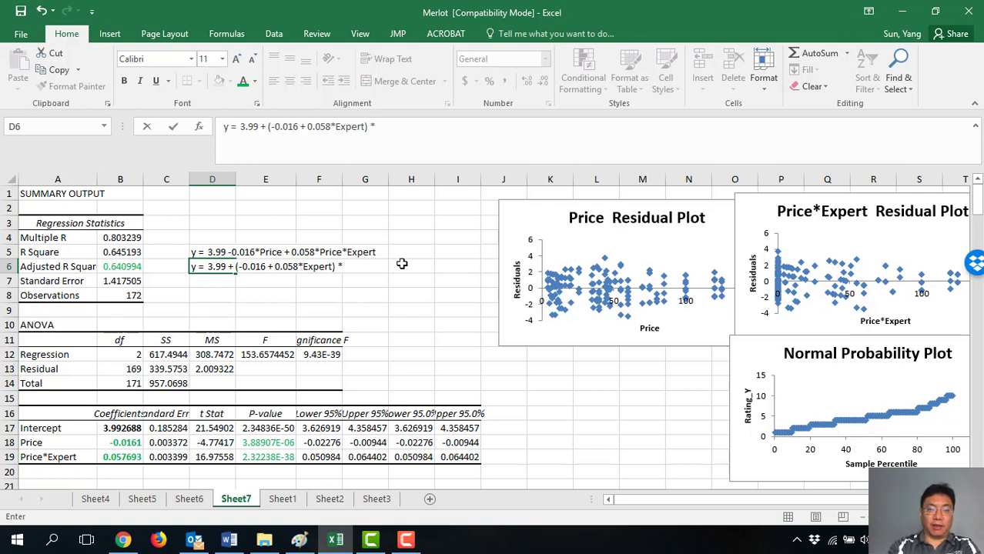
text(Price)
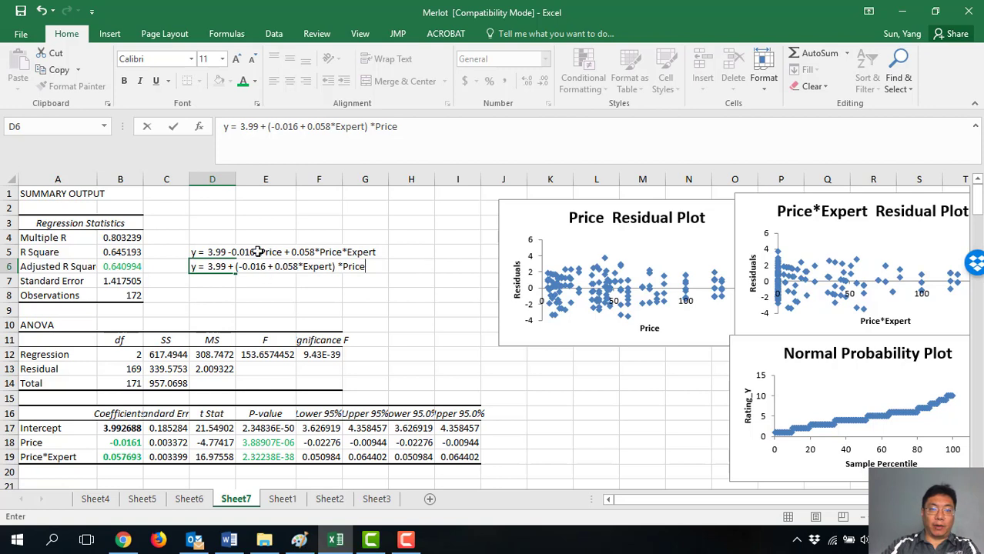
key(Return)
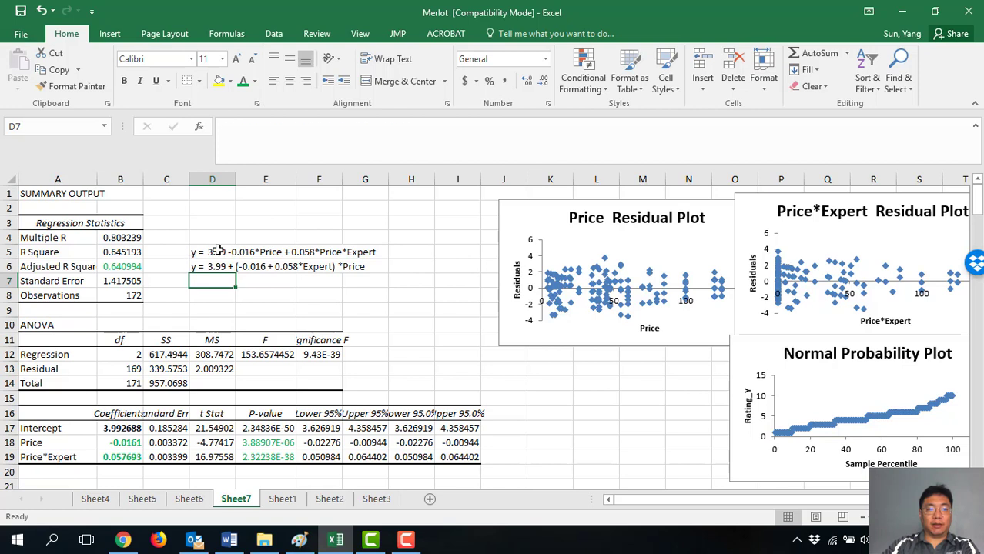
drag(217, 252, 218, 266)
click(219, 297)
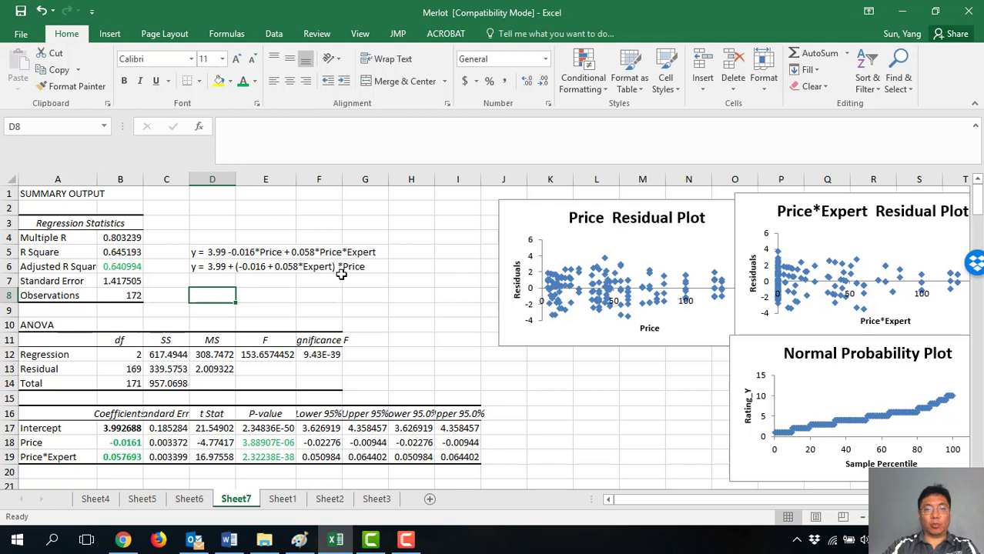
drag(245, 265, 316, 272)
click(289, 324)
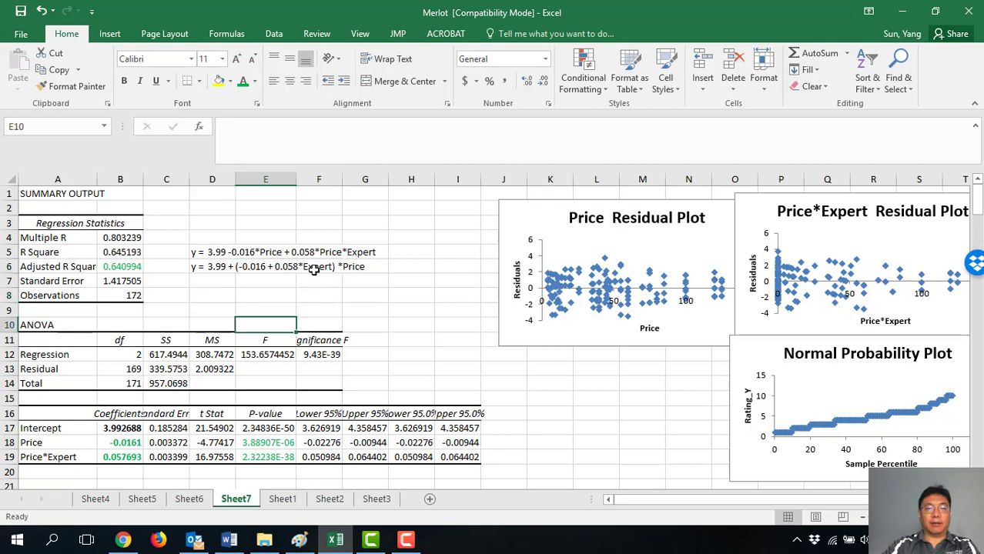